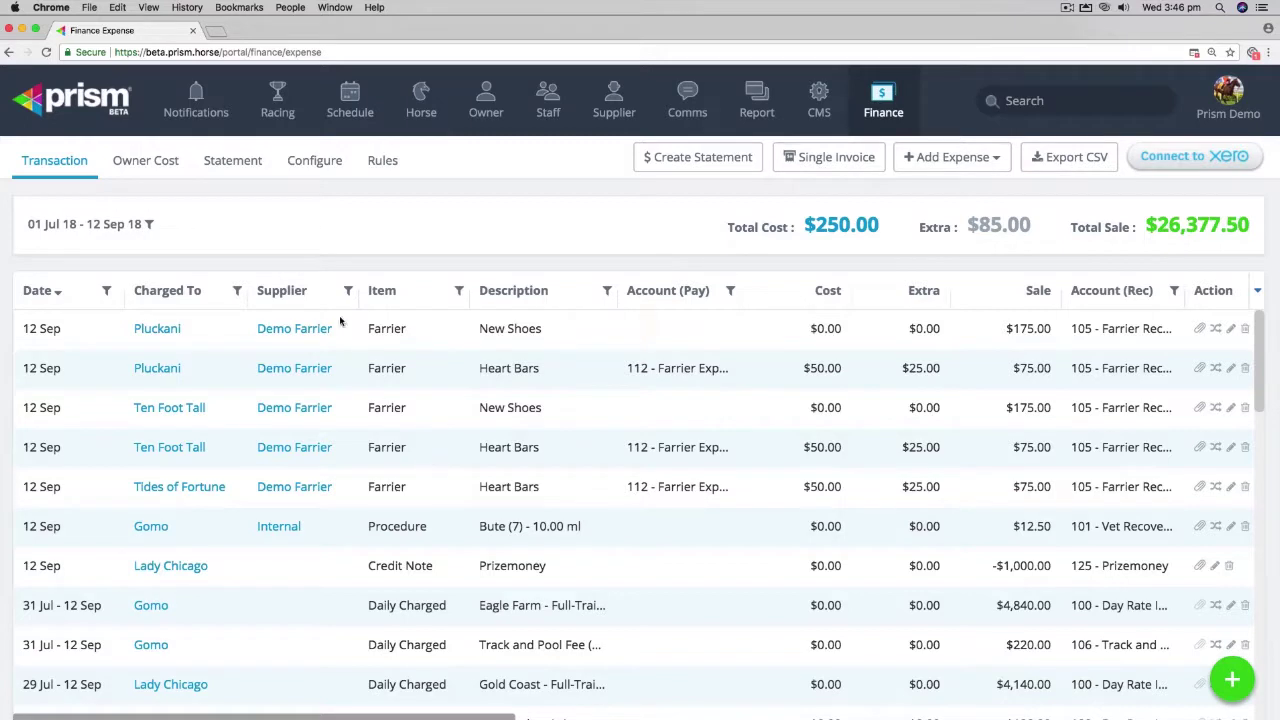
- Set the transaction date range to 01 Aug 18 - 31 Aug 18
{"action": "left_click", "coordinate": [148, 226]}
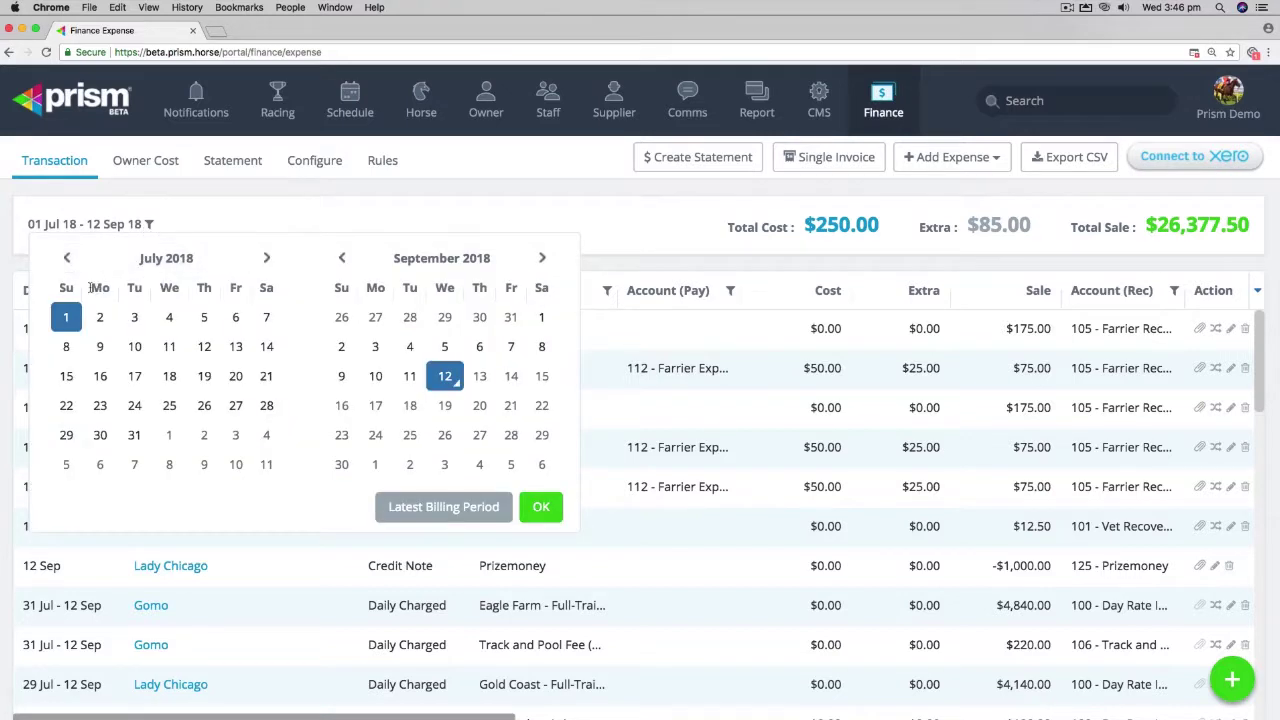
{"action": "left_click", "coordinate": [266, 258]}
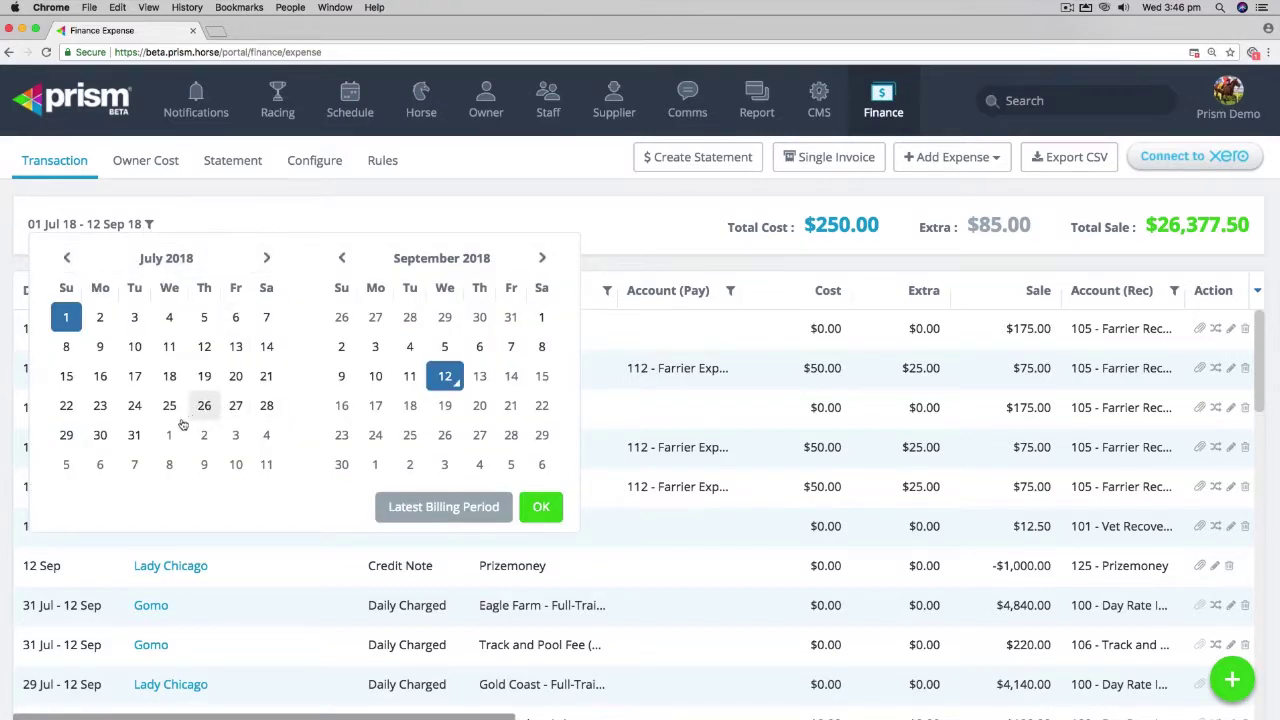
{"action": "left_click", "coordinate": [508, 317]}
{"action": "left_click", "coordinate": [540, 507]}
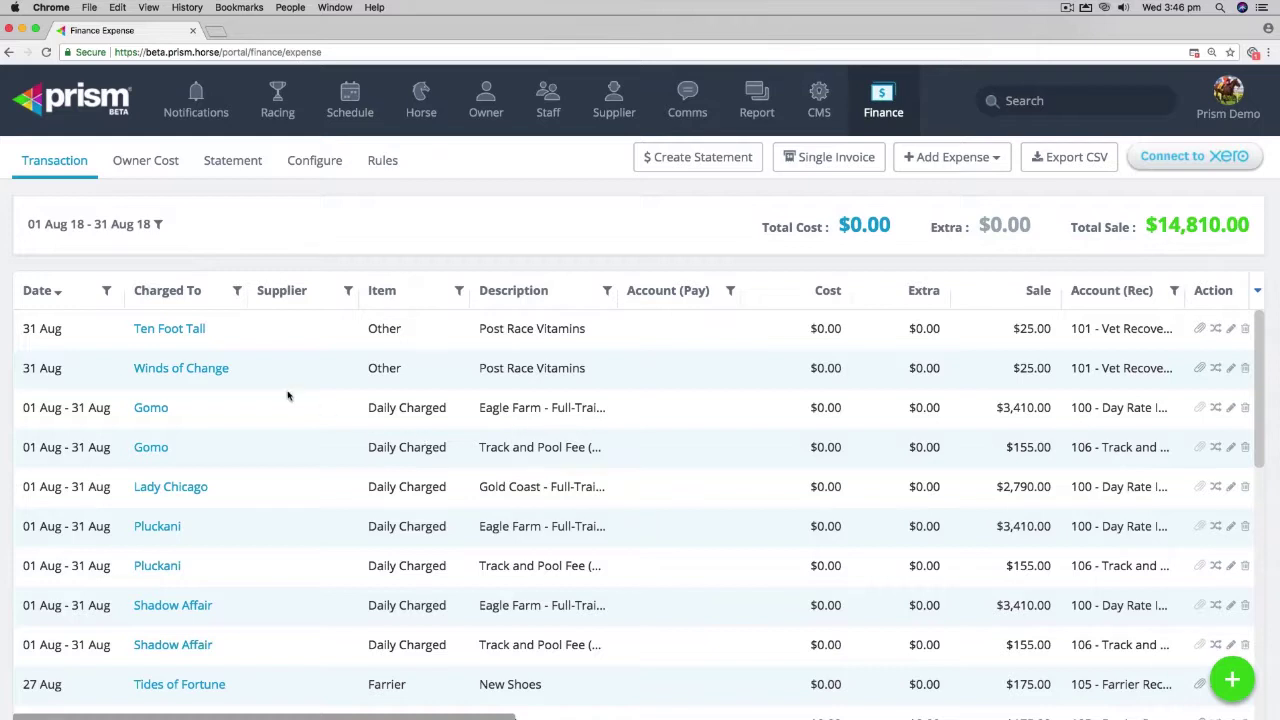
- Filter the transactions so that only those charged to the horse Gomo are listed
{"action": "left_click", "coordinate": [238, 291]}
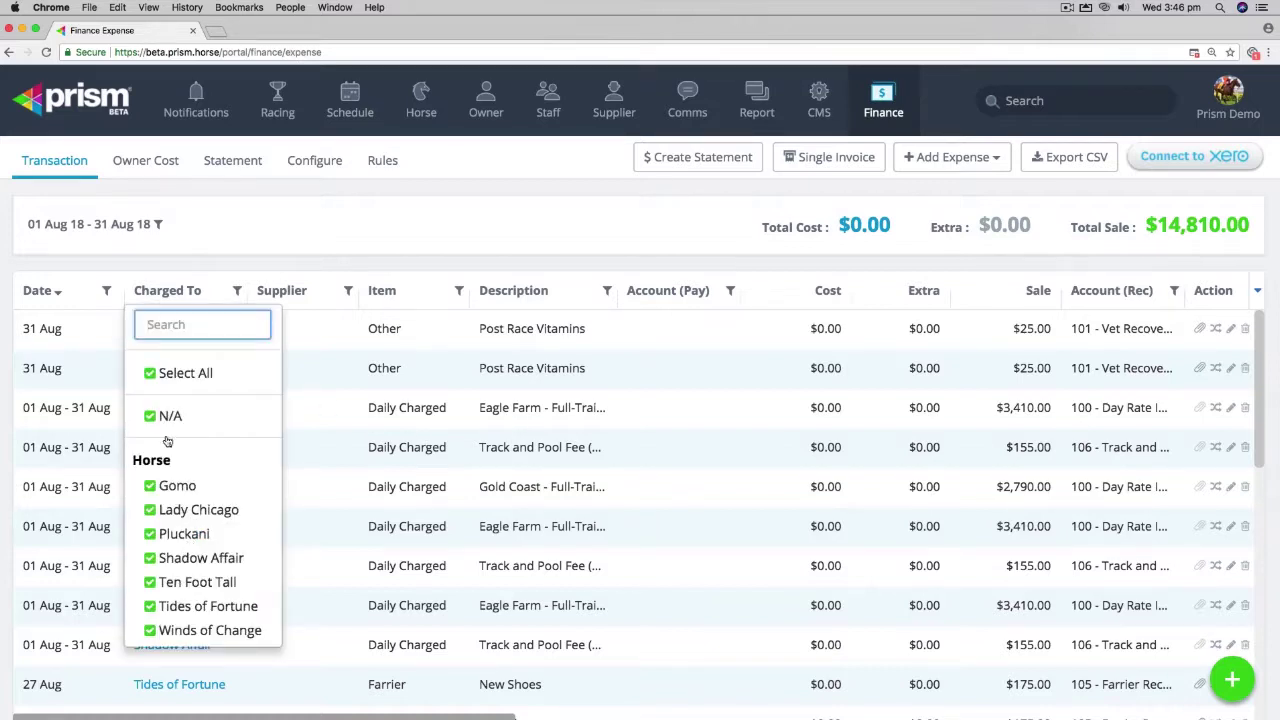
{"action": "left_click", "coordinate": [150, 374]}
{"action": "left_click", "coordinate": [160, 486]}
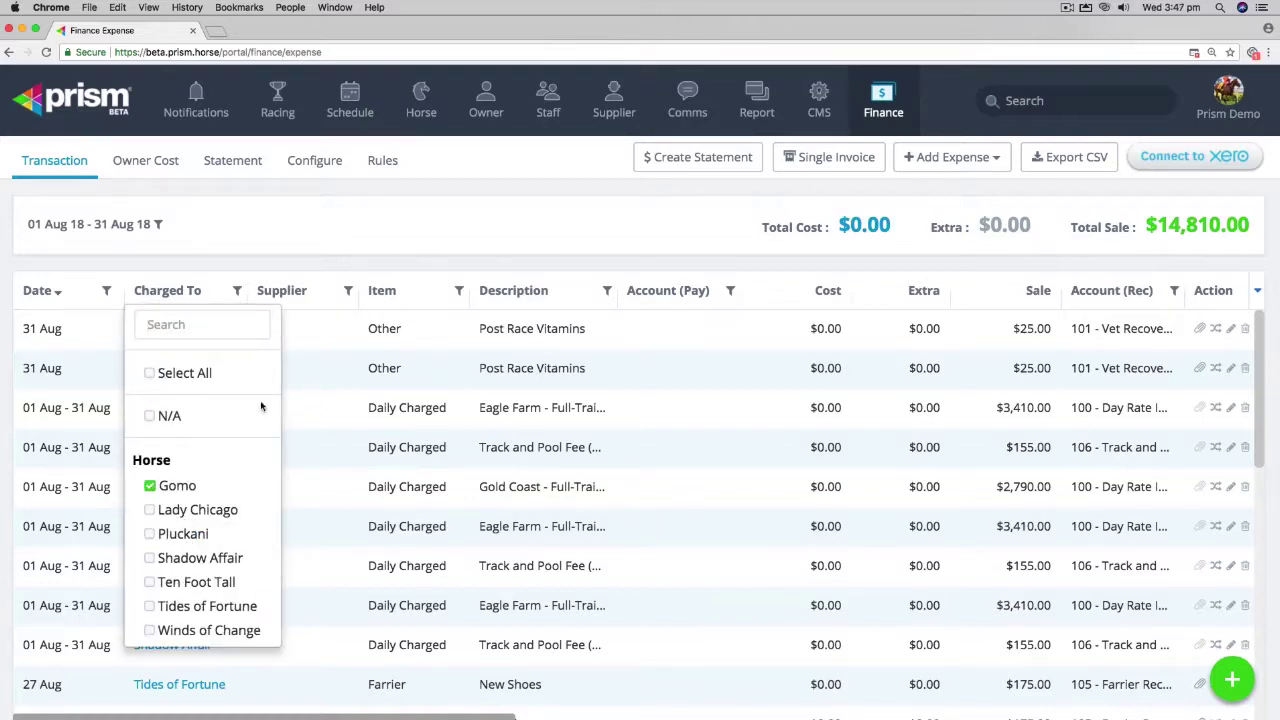
{"action": "left_click", "coordinate": [346, 247]}
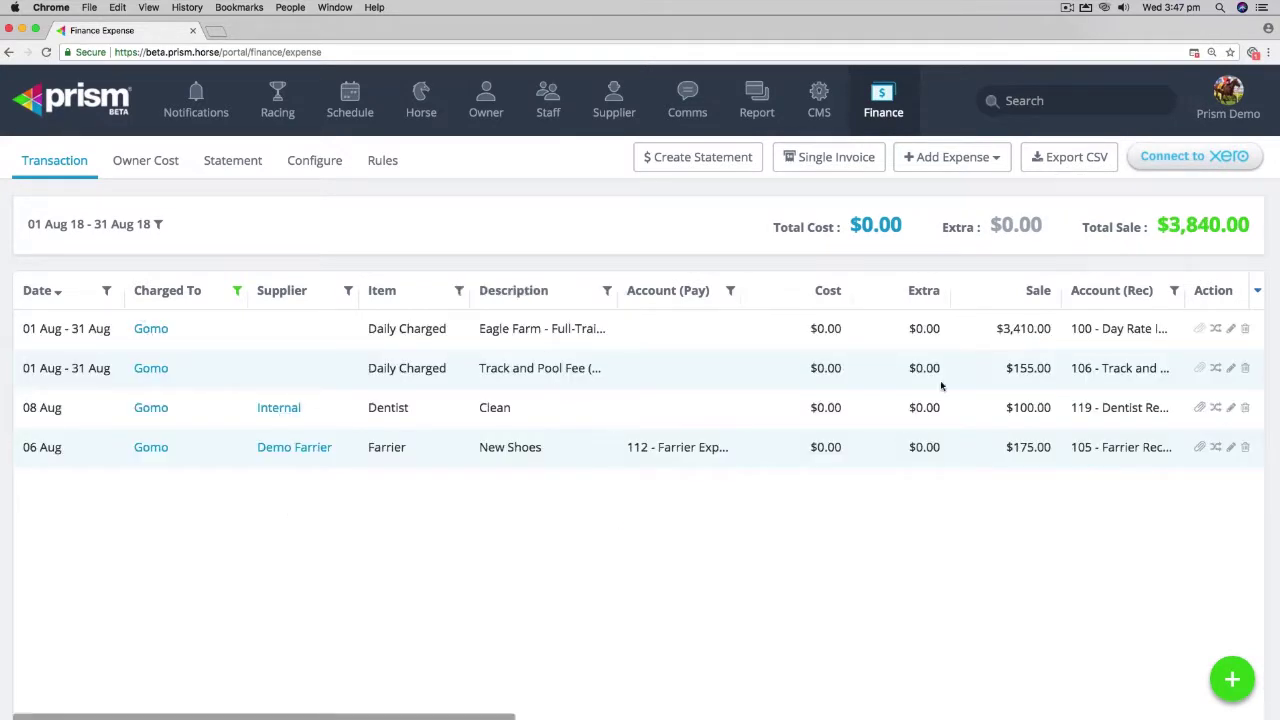
- Reset the Charged To filter to include everything, and switch the date sorting to ascending and back to descending
{"action": "left_click", "coordinate": [238, 291]}
{"action": "left_click", "coordinate": [179, 374]}
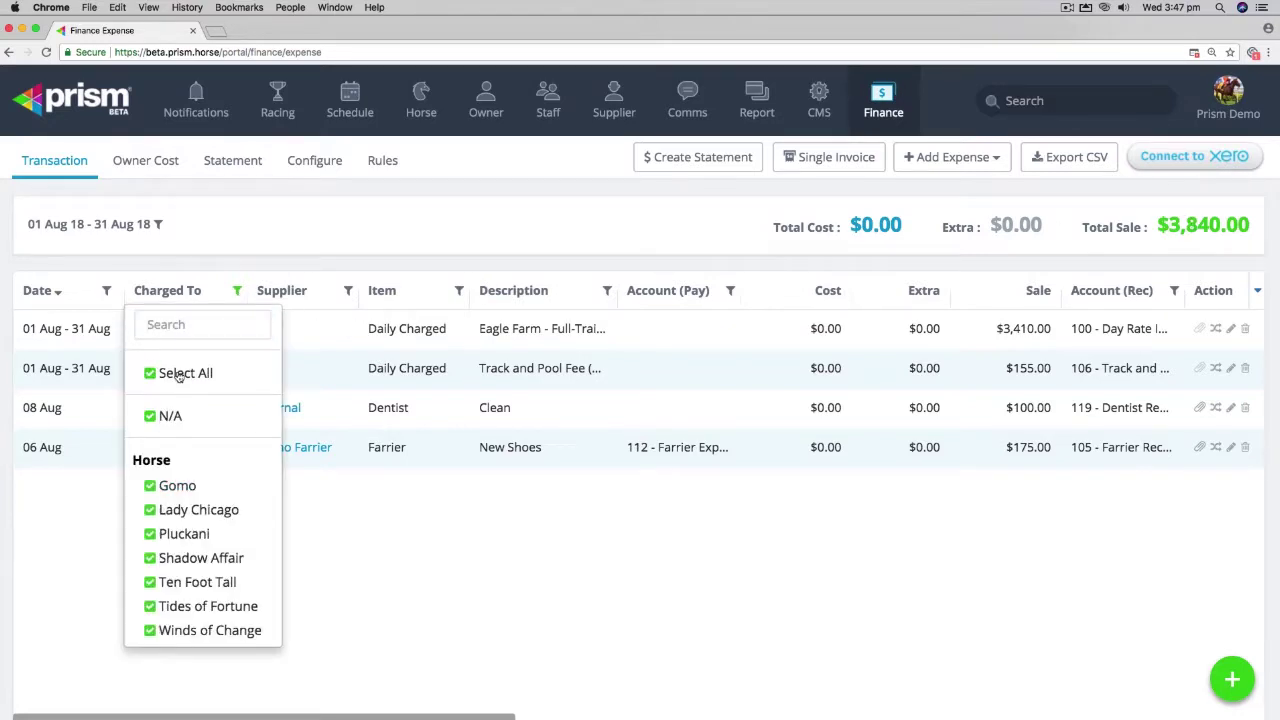
{"action": "left_click", "coordinate": [207, 262]}
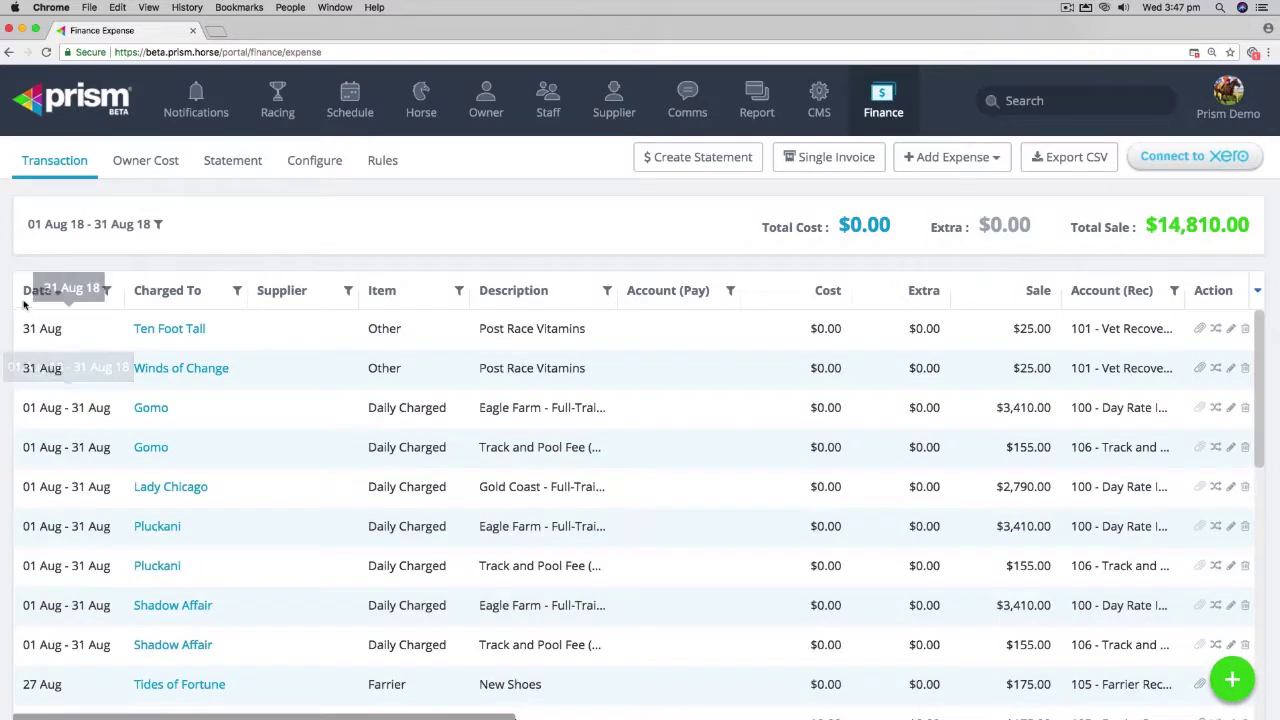
{"action": "left_click", "coordinate": [45, 292]}
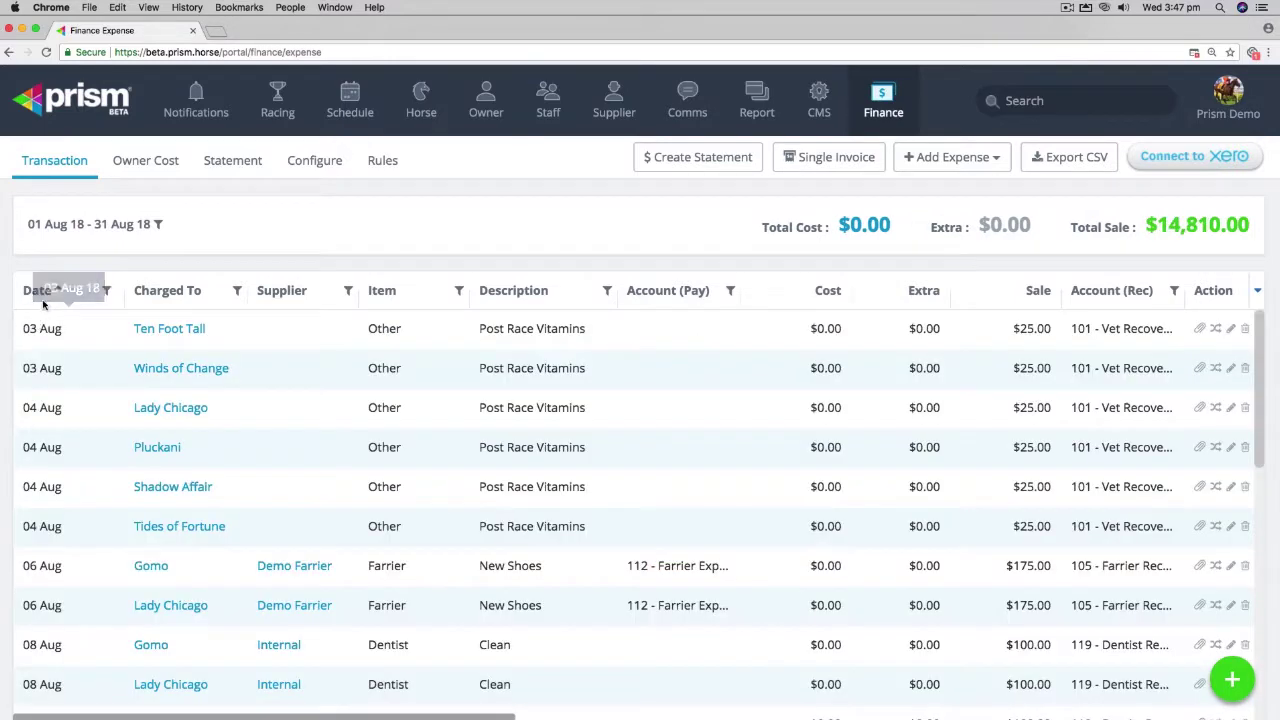
{"action": "left_click", "coordinate": [43, 292]}
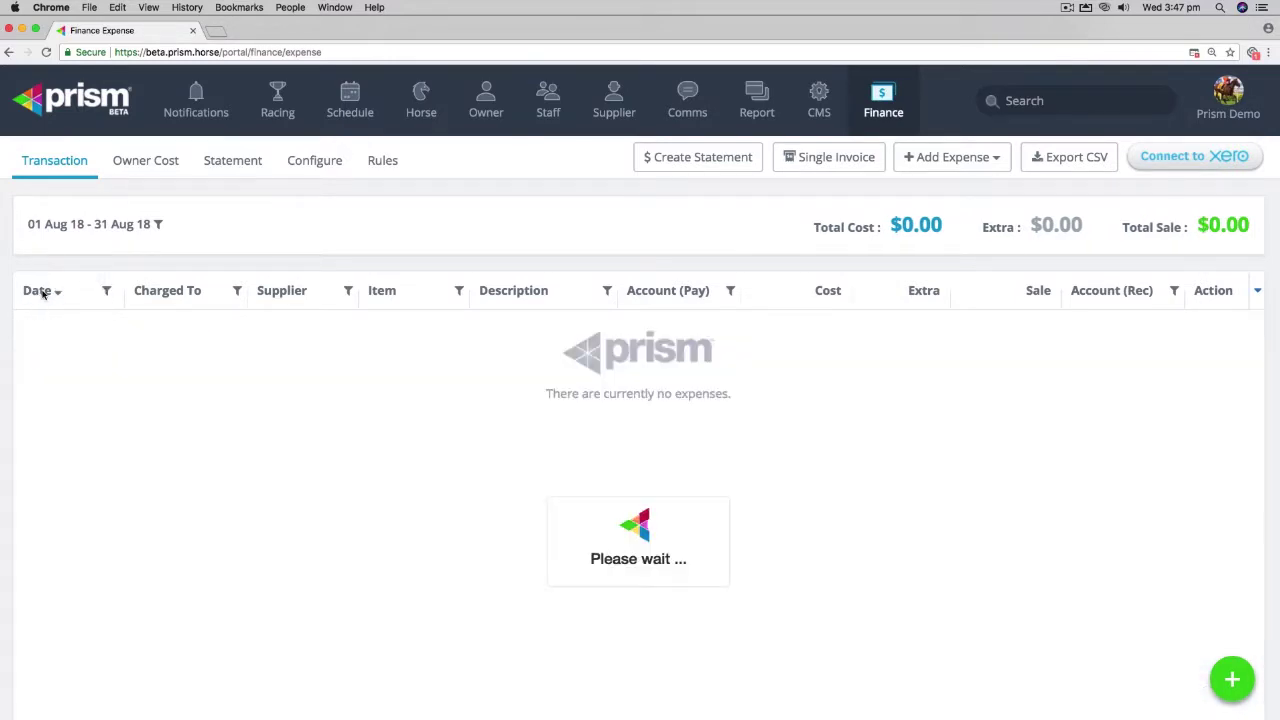
- Filter the transactions by the supplier Demo Farrier, and reset the supplier filter to include everything
{"action": "left_click", "coordinate": [347, 292]}
{"action": "left_click", "coordinate": [300, 344]}
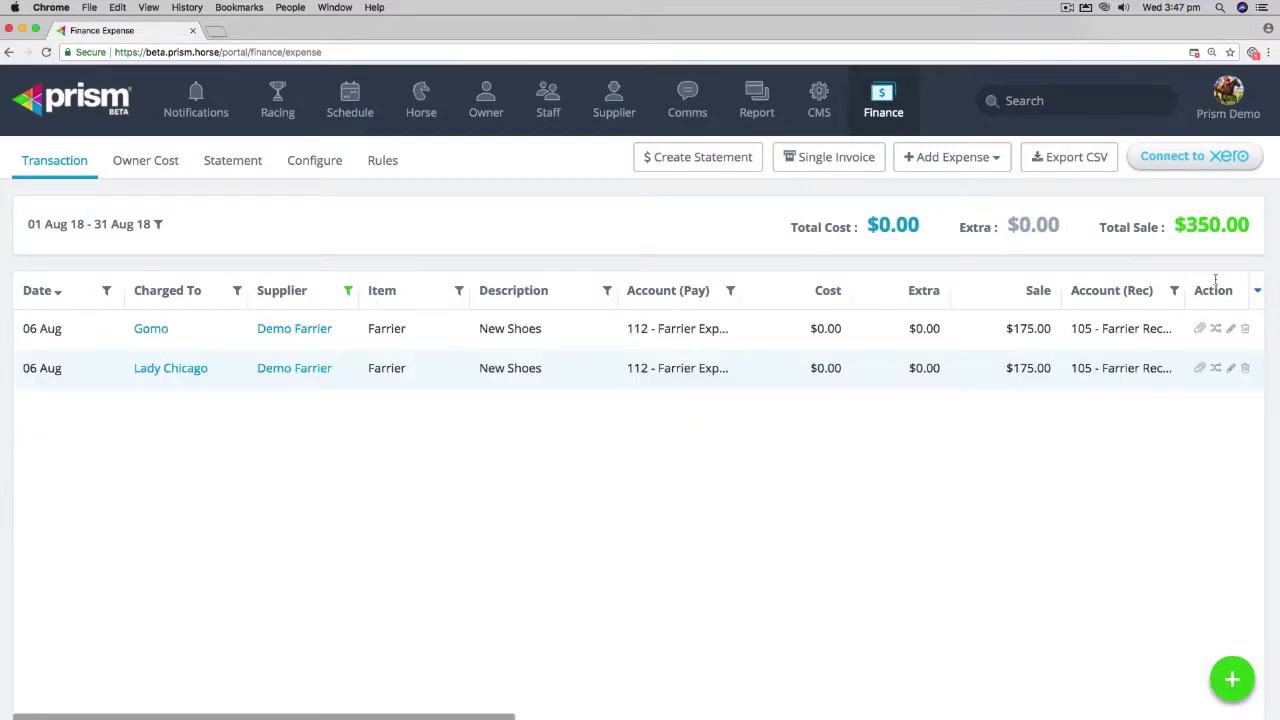
{"action": "left_click", "coordinate": [348, 292]}
{"action": "left_click", "coordinate": [290, 321]}
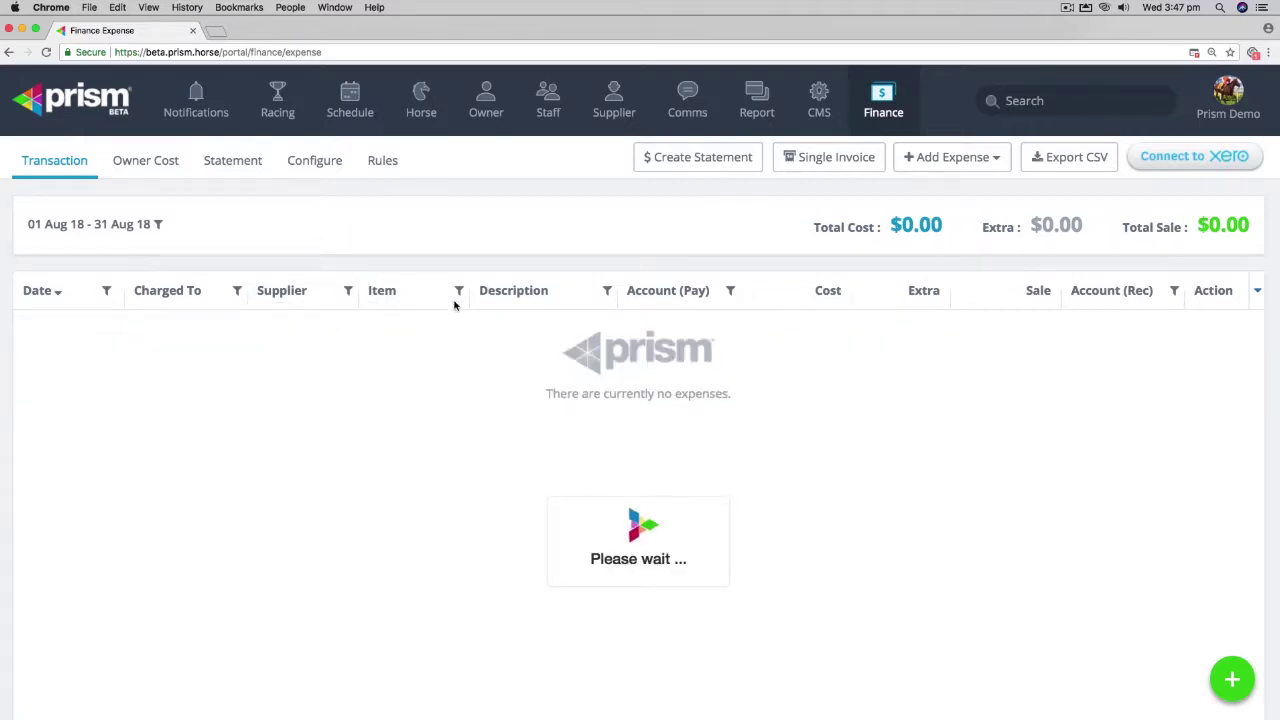
- Filter the transactions by item so that only Credit Note entries are included
{"action": "left_click", "coordinate": [459, 291]}
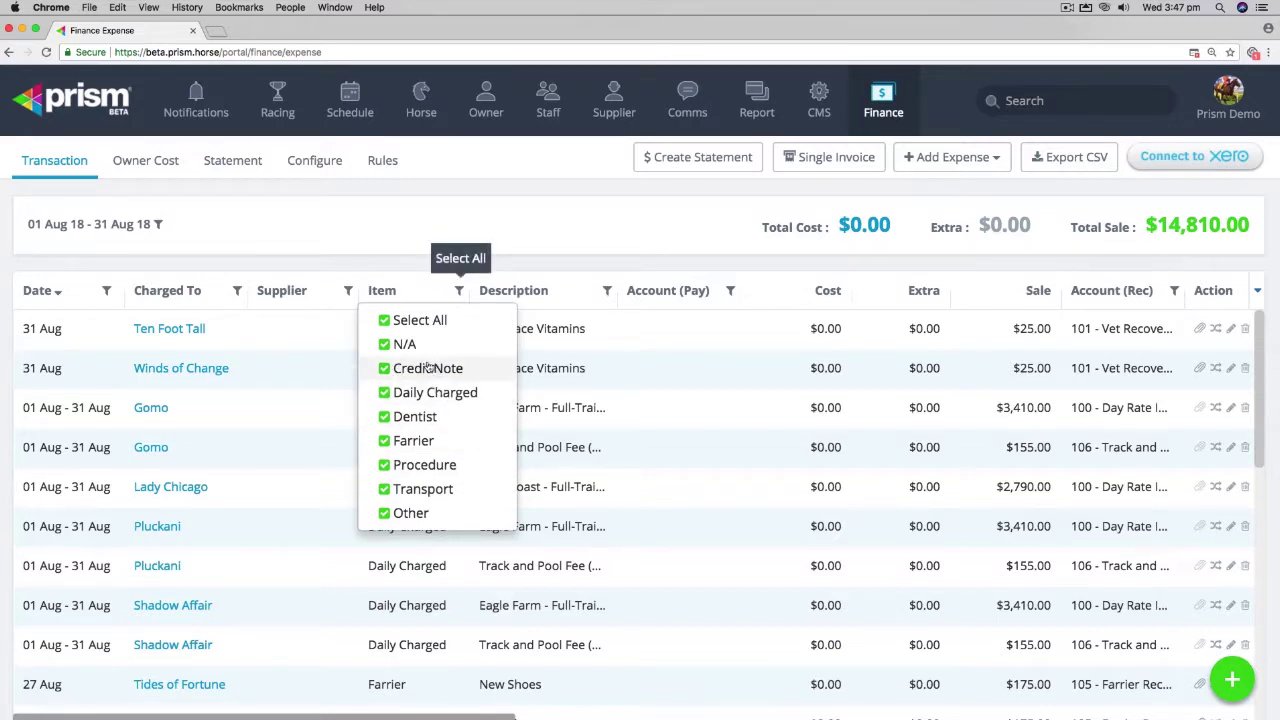
{"action": "left_click", "coordinate": [383, 319]}
{"action": "left_click", "coordinate": [384, 368]}
{"action": "left_click", "coordinate": [459, 290]}
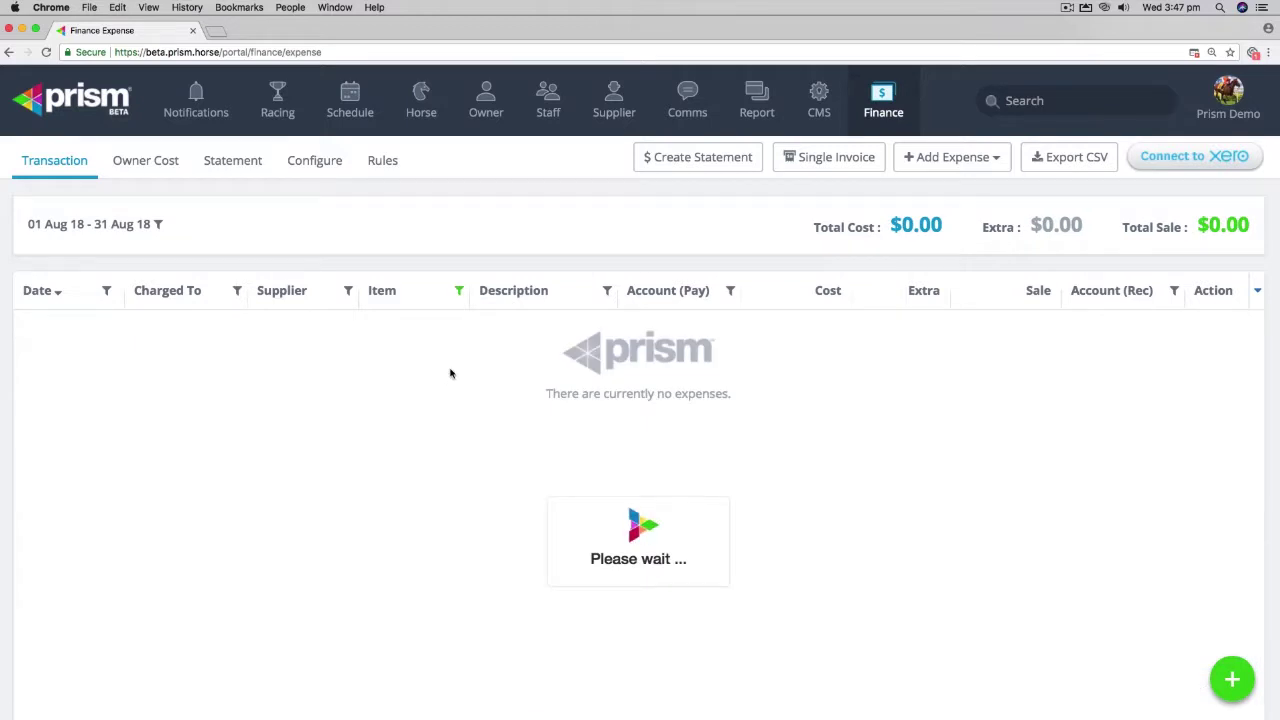
- Change the item filter so that only Procedure transactions are included
{"action": "left_click", "coordinate": [459, 290]}
{"action": "left_click", "coordinate": [392, 320]}
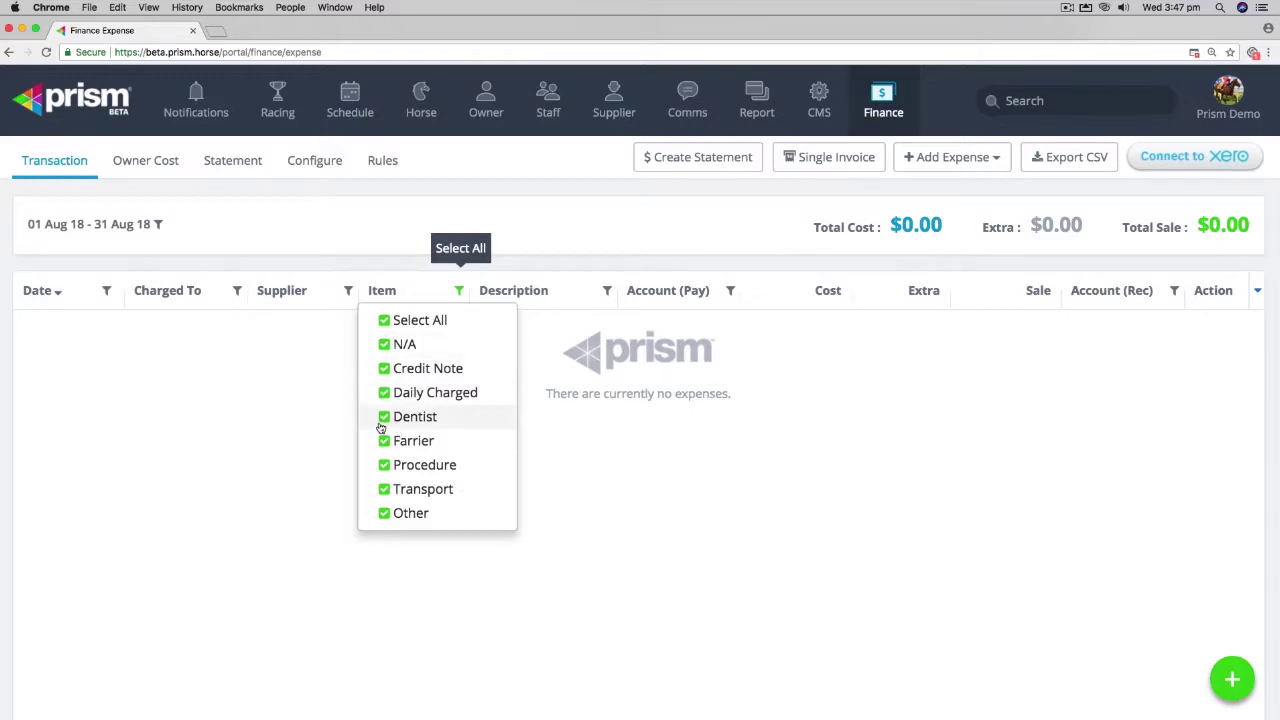
{"action": "left_click", "coordinate": [386, 320]}
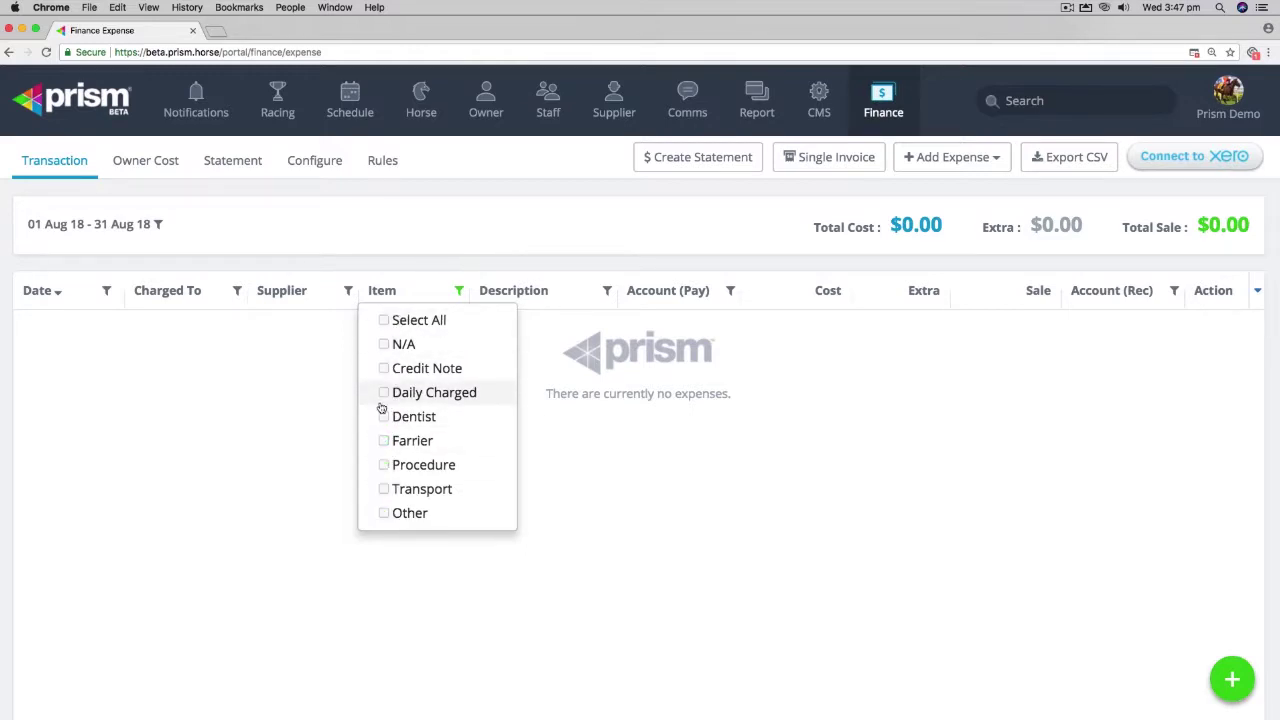
{"action": "left_click", "coordinate": [384, 464]}
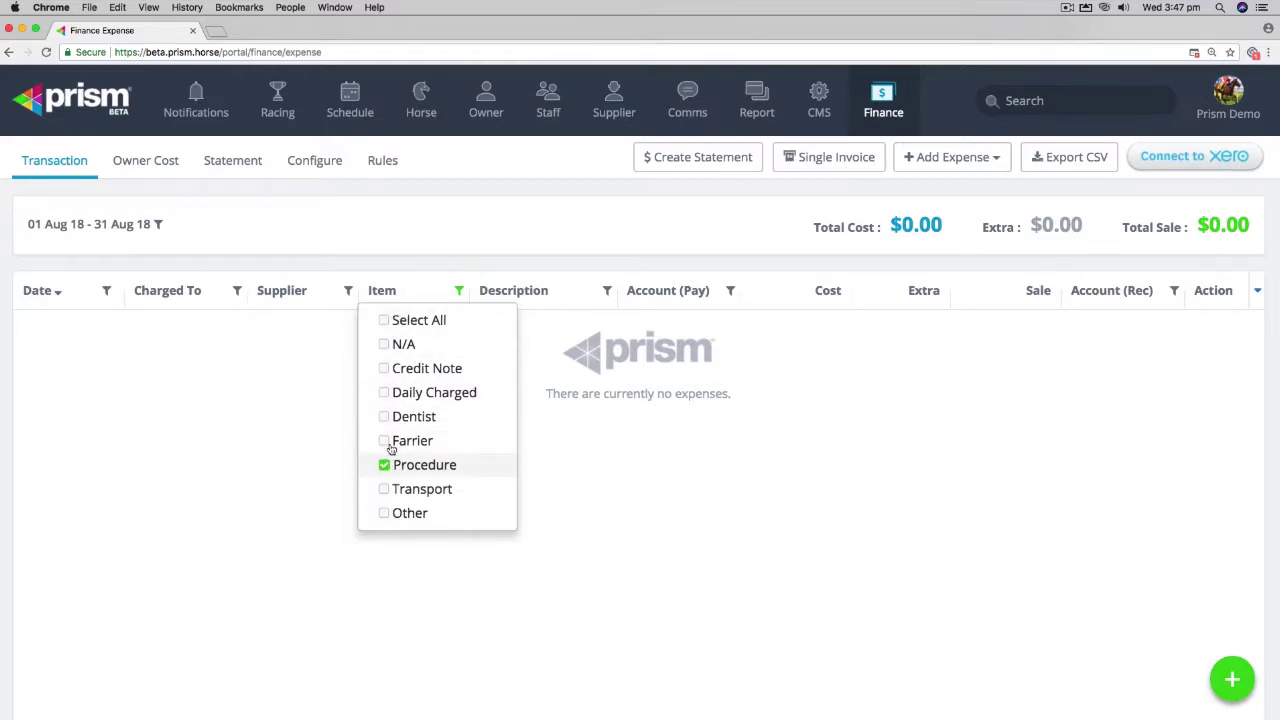
{"action": "left_click", "coordinate": [541, 241]}
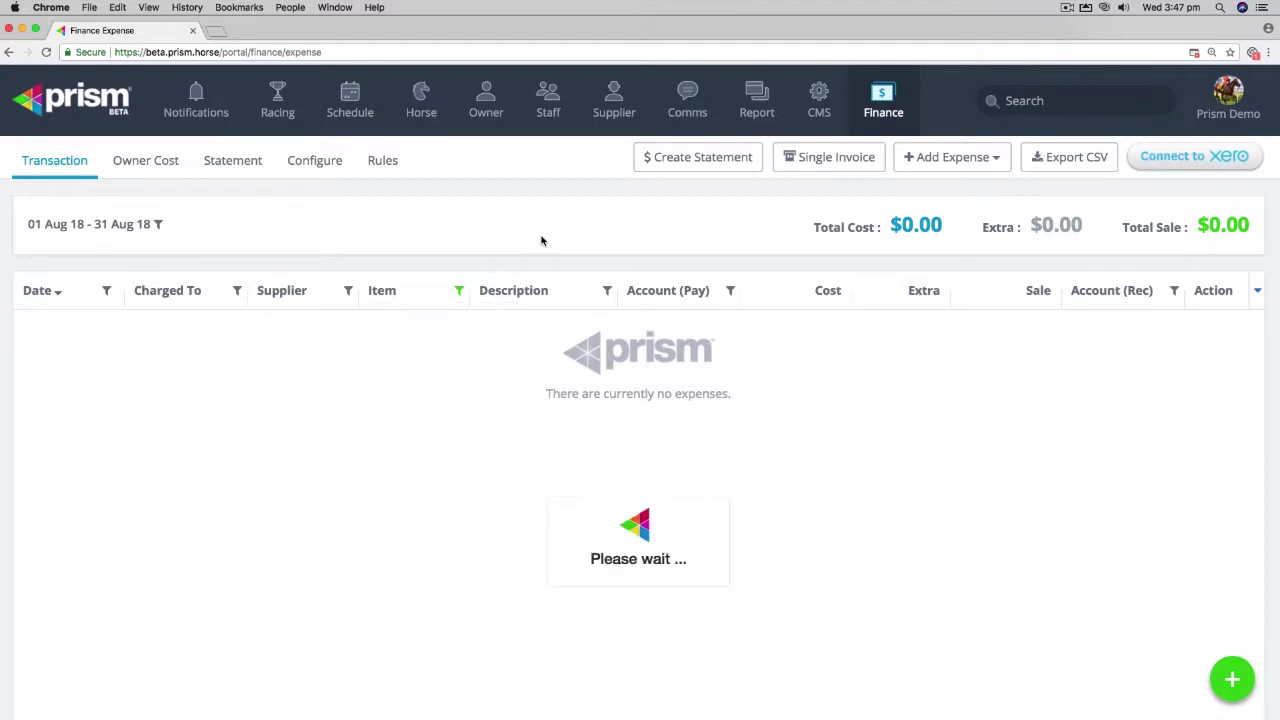
- Add Farrier to the item filter alongside Procedure
{"action": "left_click", "coordinate": [459, 293]}
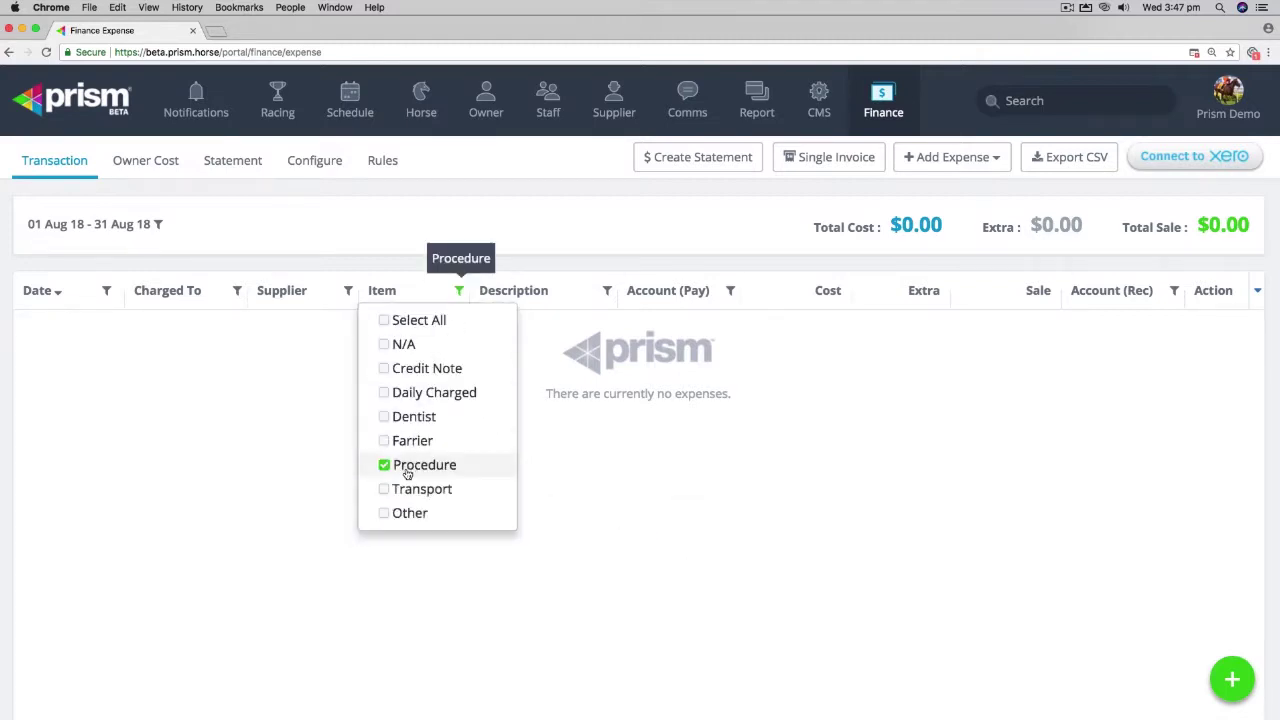
{"action": "left_click", "coordinate": [385, 444]}
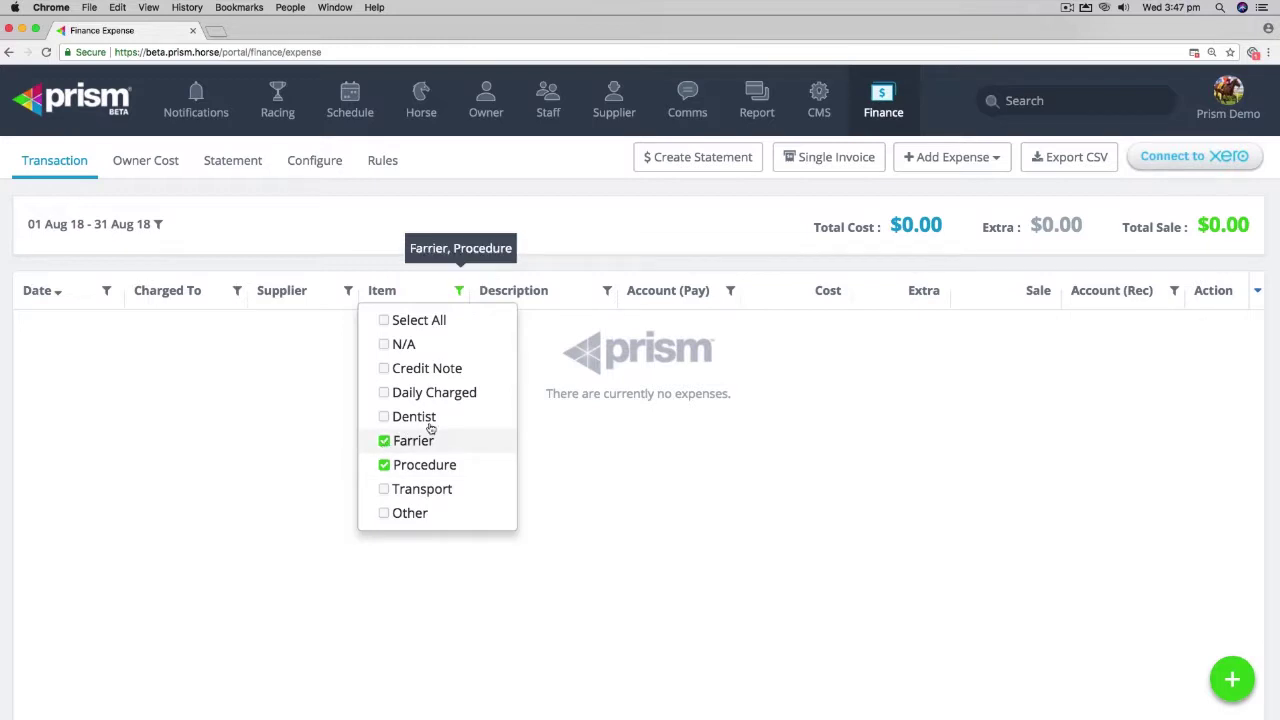
{"action": "left_click", "coordinate": [452, 242]}
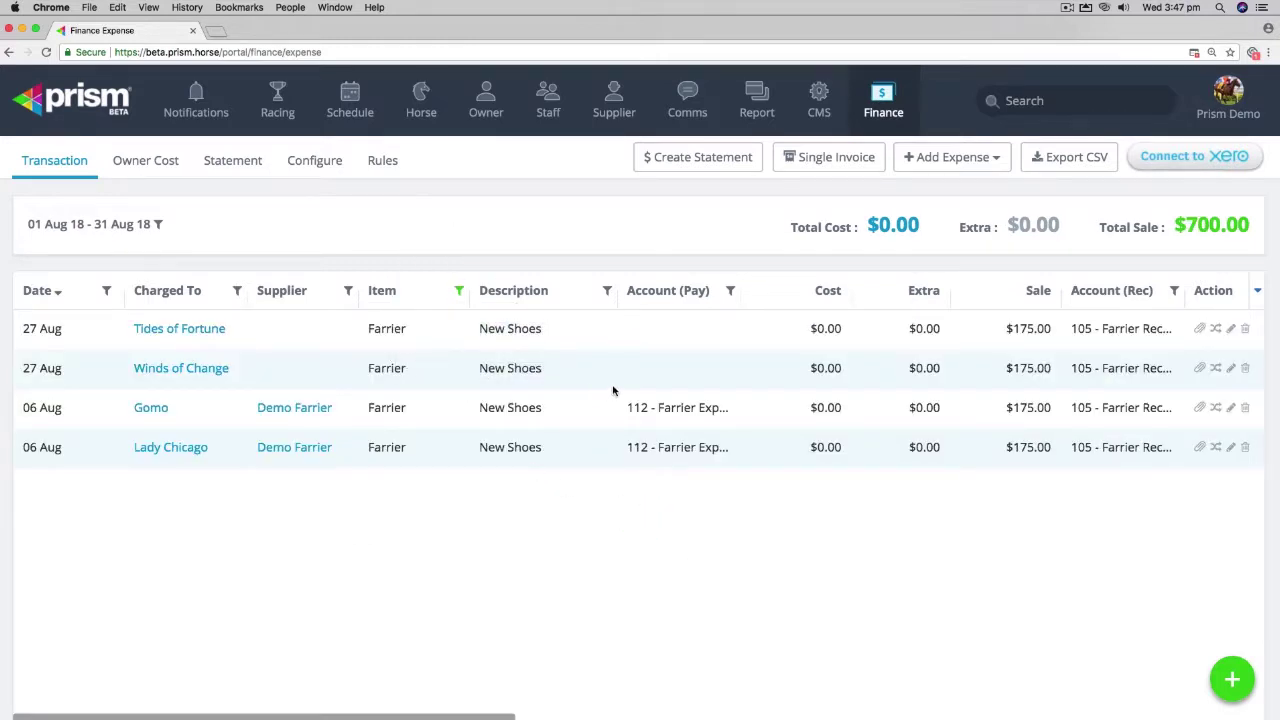
- Reset the item filter so that all item types are included
{"action": "left_click", "coordinate": [459, 293]}
{"action": "left_click", "coordinate": [385, 317]}
{"action": "left_click", "coordinate": [543, 223]}
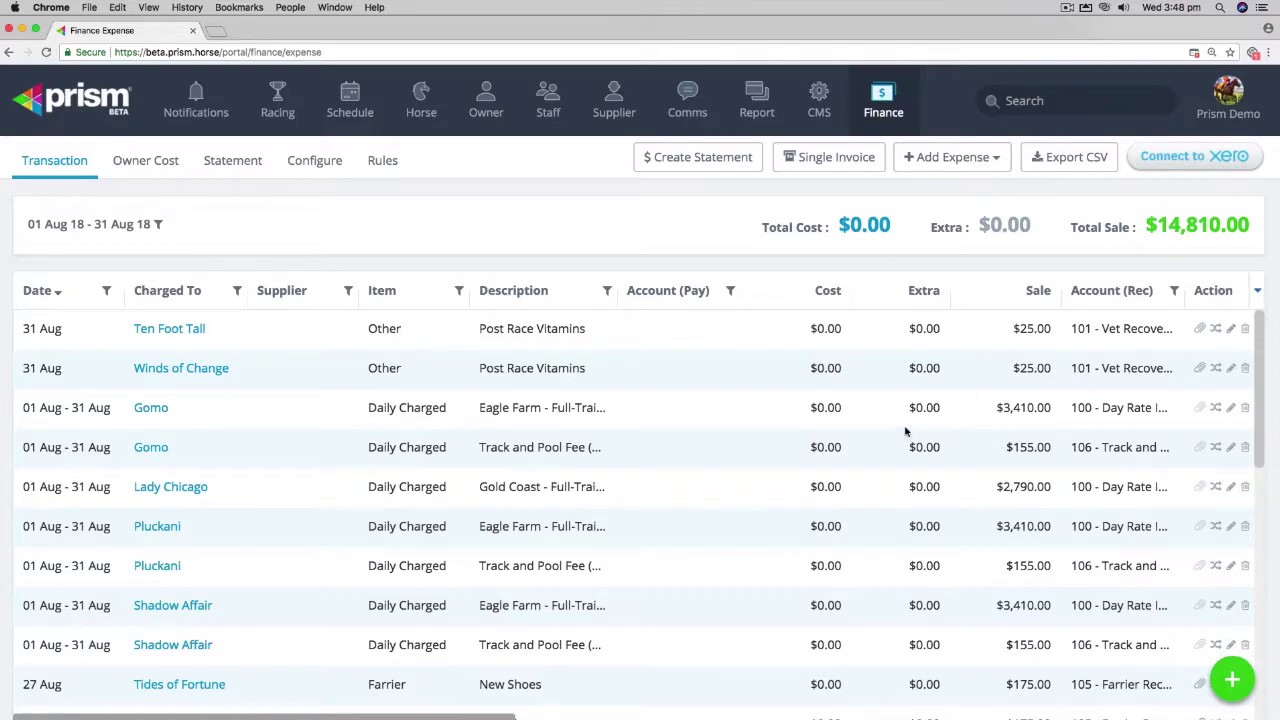
- Edit all grouped Post Race Vitamins expenses from the 31 Aug Winds of Change entry, setting the sales amount to $20, and save
{"action": "left_click", "coordinate": [1230, 369]}
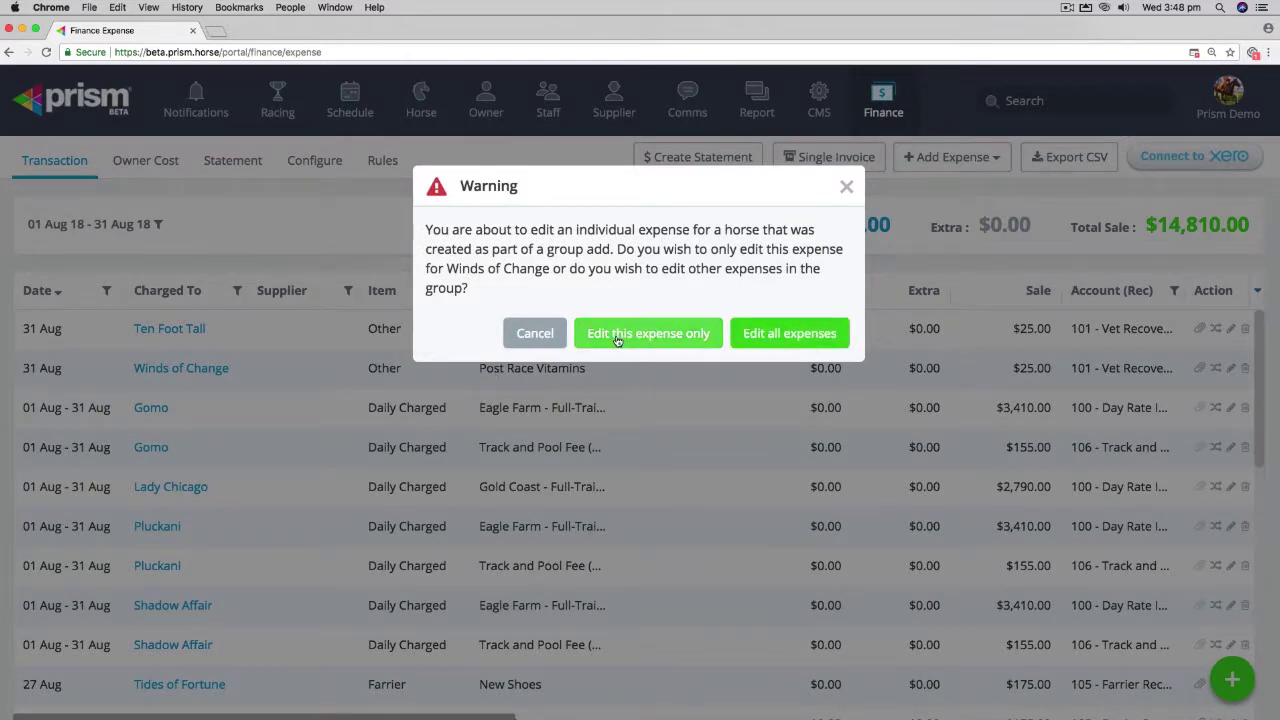
{"action": "left_click", "coordinate": [555, 340]}
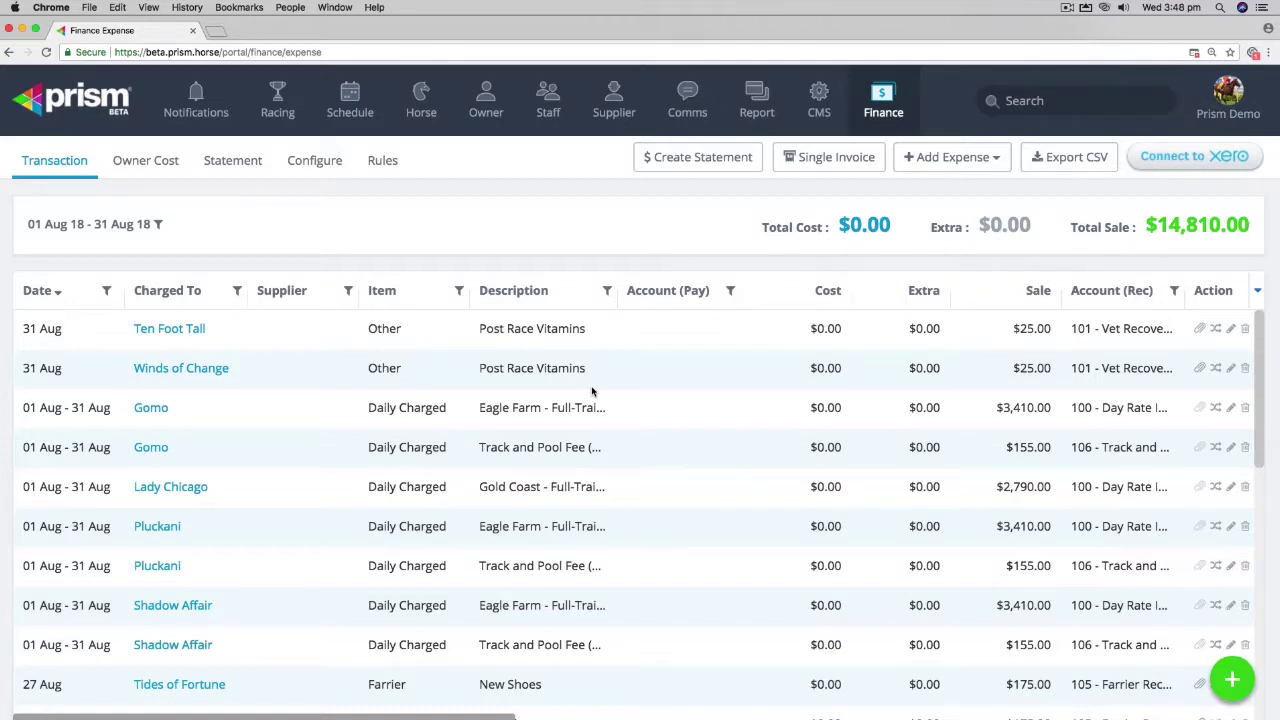
{"action": "left_click", "coordinate": [1231, 368]}
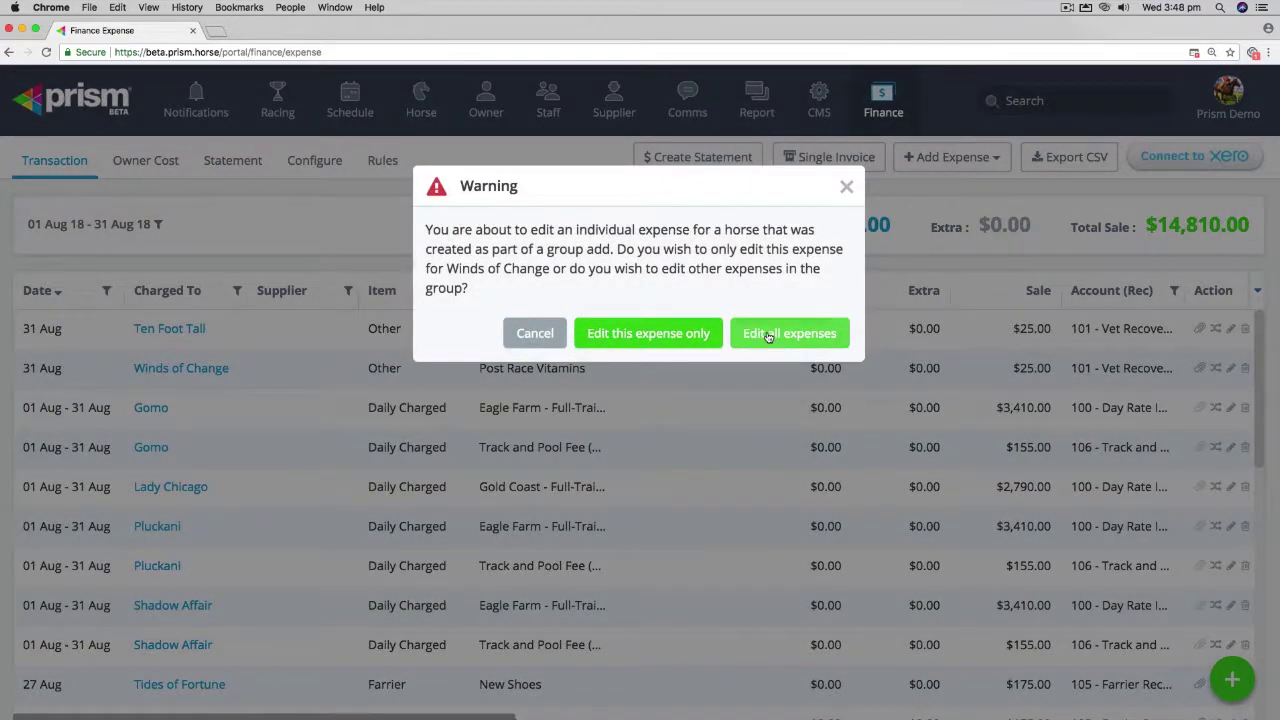
{"action": "left_click", "coordinate": [768, 334]}
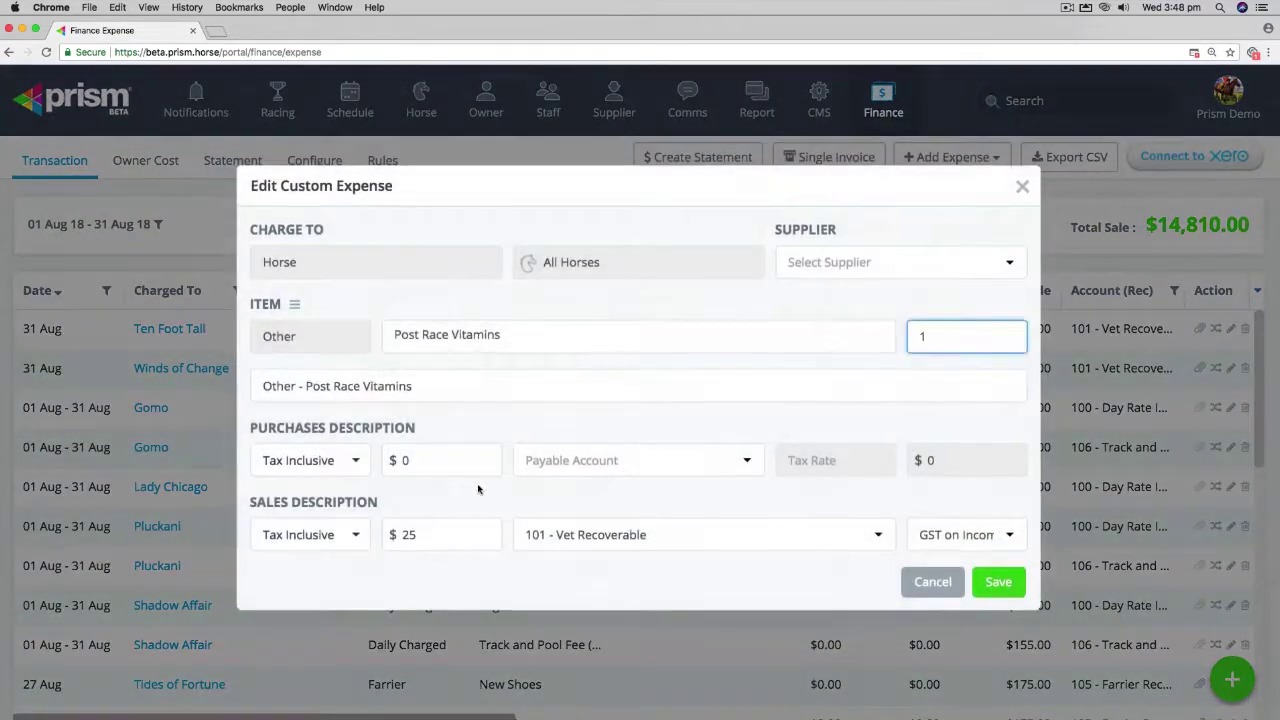
{"action": "left_click", "coordinate": [445, 537]}
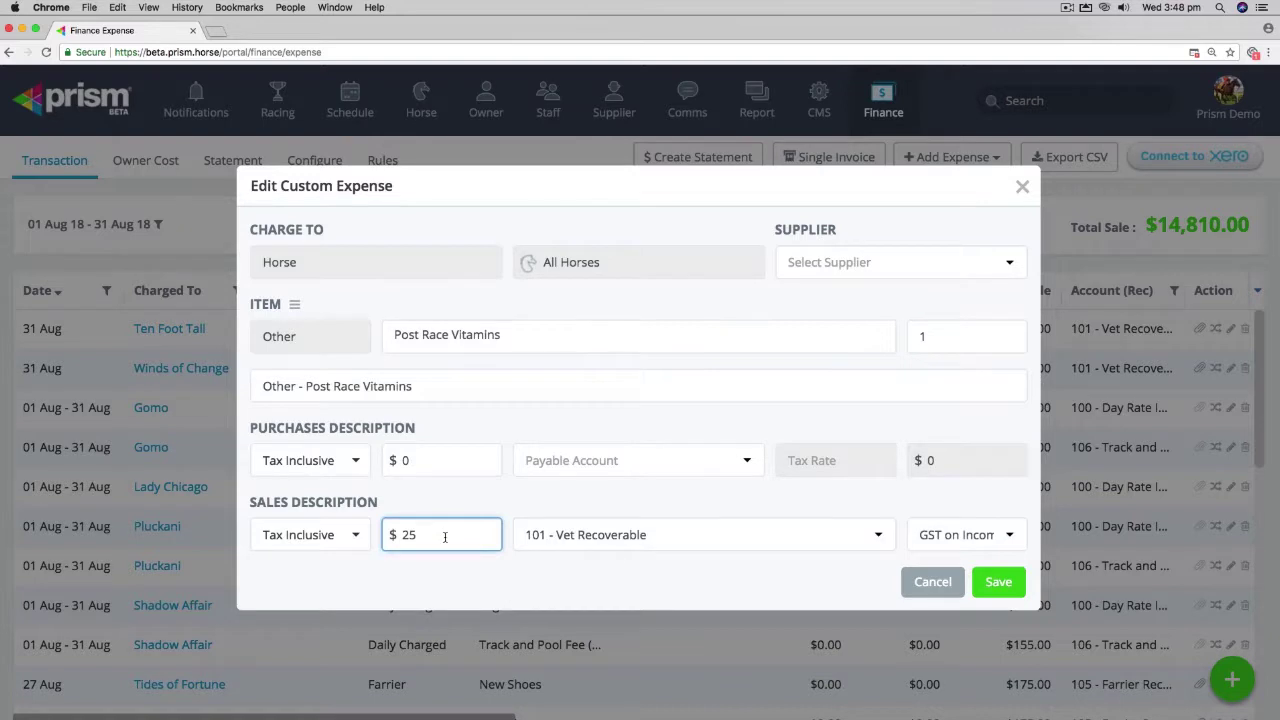
{"action": "key", "text": "BackSpace"}
{"action": "key", "text": "BackSpace"}
{"action": "type", "text": "2"}
{"action": "left_click", "coordinate": [996, 582]}
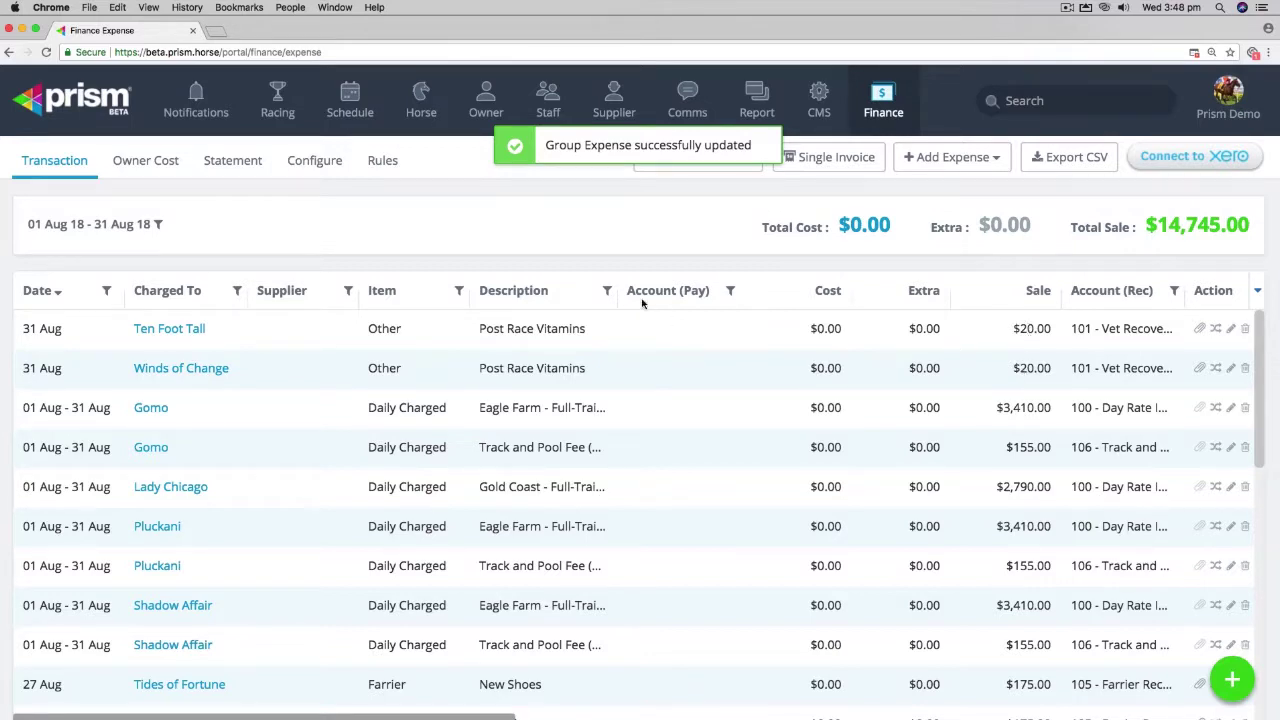
- Filter the transactions by description so that only Post Race Vitamins entries are listed
{"action": "left_click", "coordinate": [607, 290]}
{"action": "left_click", "coordinate": [495, 320]}
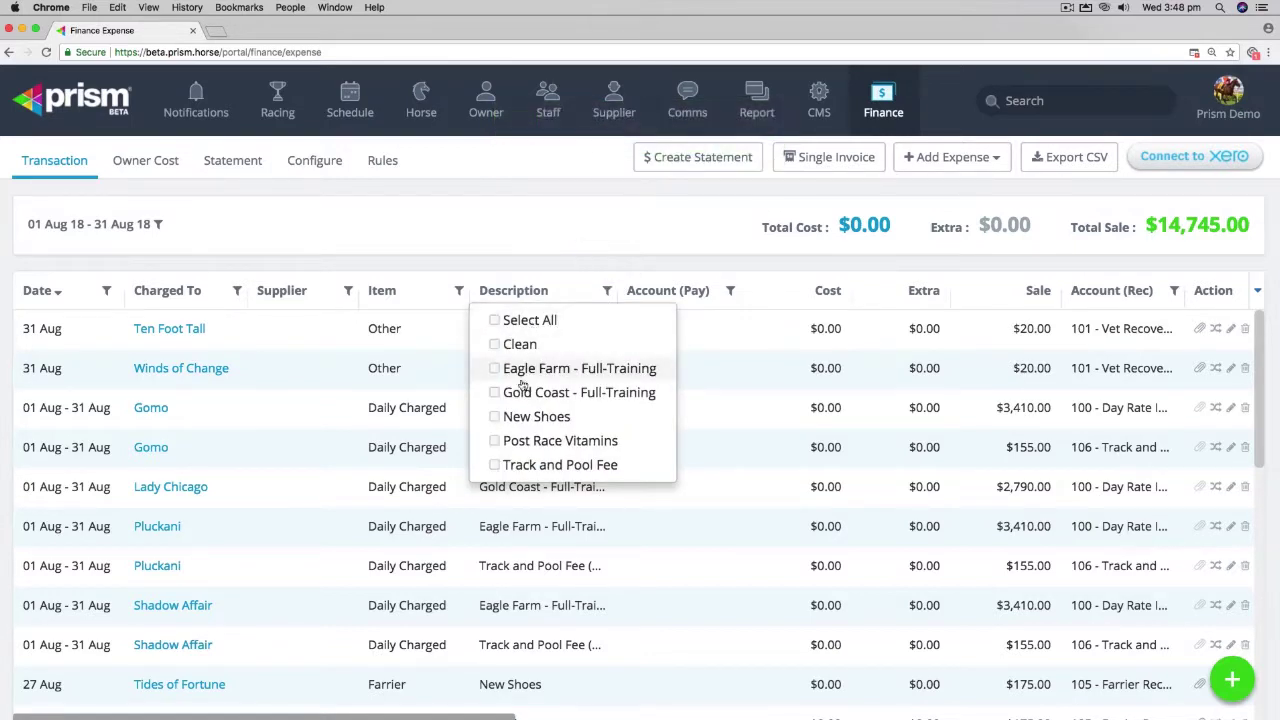
{"action": "left_click", "coordinate": [520, 441]}
{"action": "left_click", "coordinate": [646, 260]}
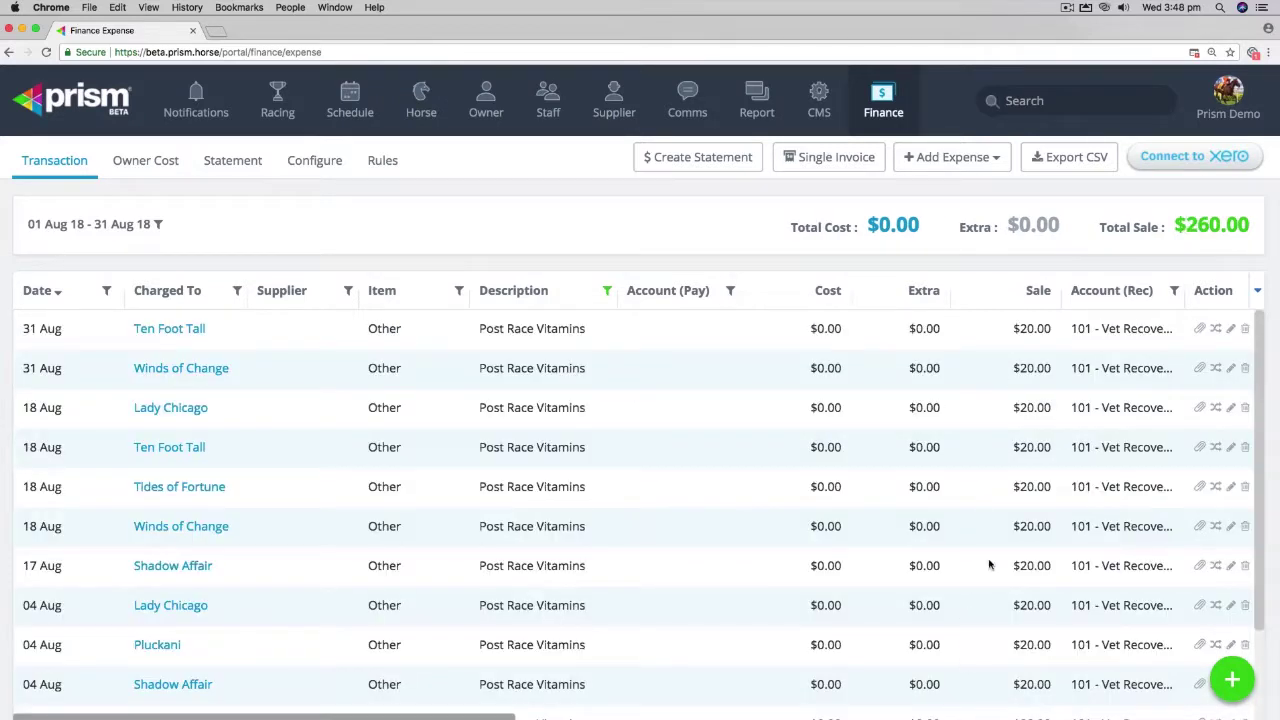
- Reset the description filter so that all transactions are included
{"action": "left_click", "coordinate": [605, 290]}
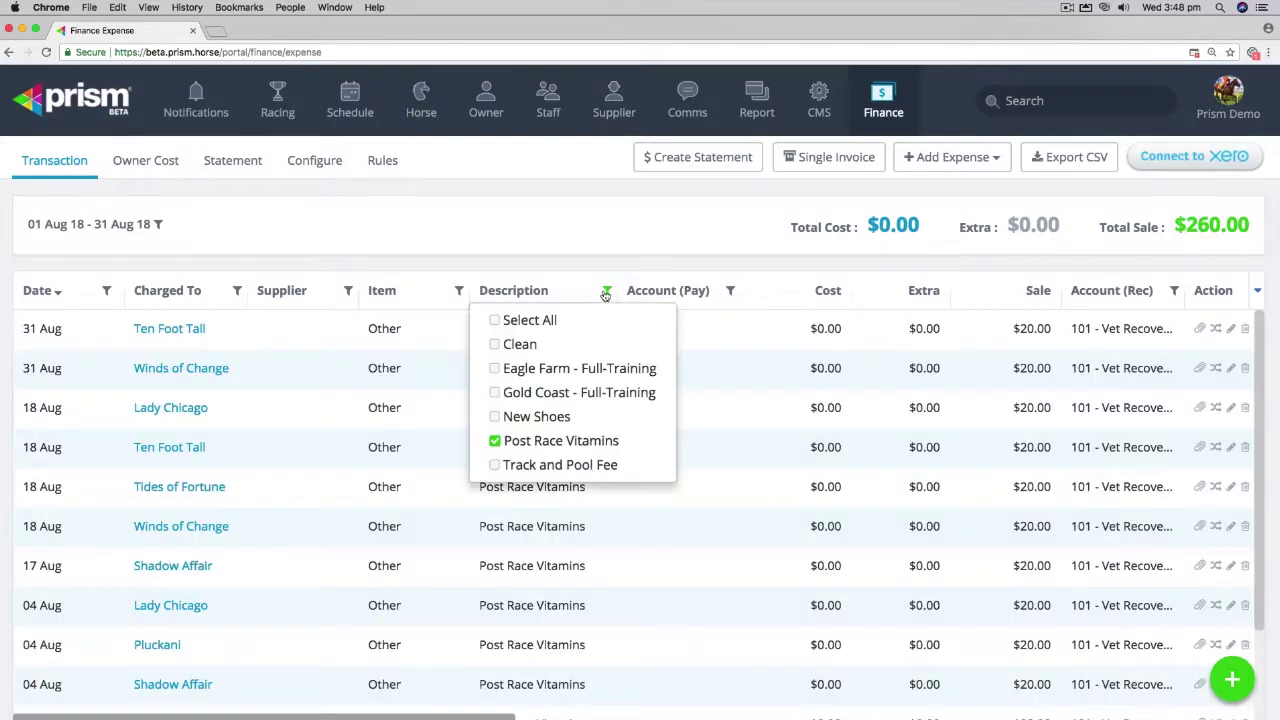
{"action": "left_click", "coordinate": [546, 320]}
{"action": "left_click", "coordinate": [697, 242]}
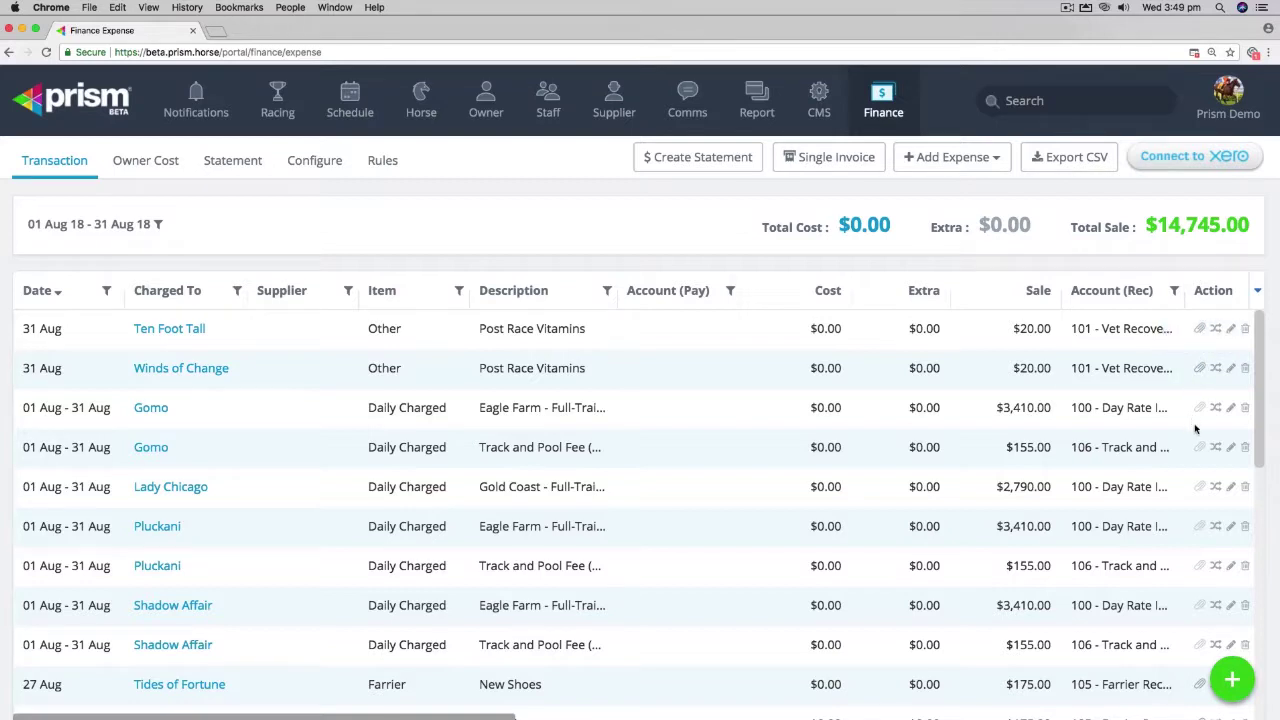
- Split the 31 Aug Post Race Vitamins cost for Ten Foot Tall with 100% to the first listed owner and 0% to the other two, and save
{"action": "left_click", "coordinate": [1216, 330]}
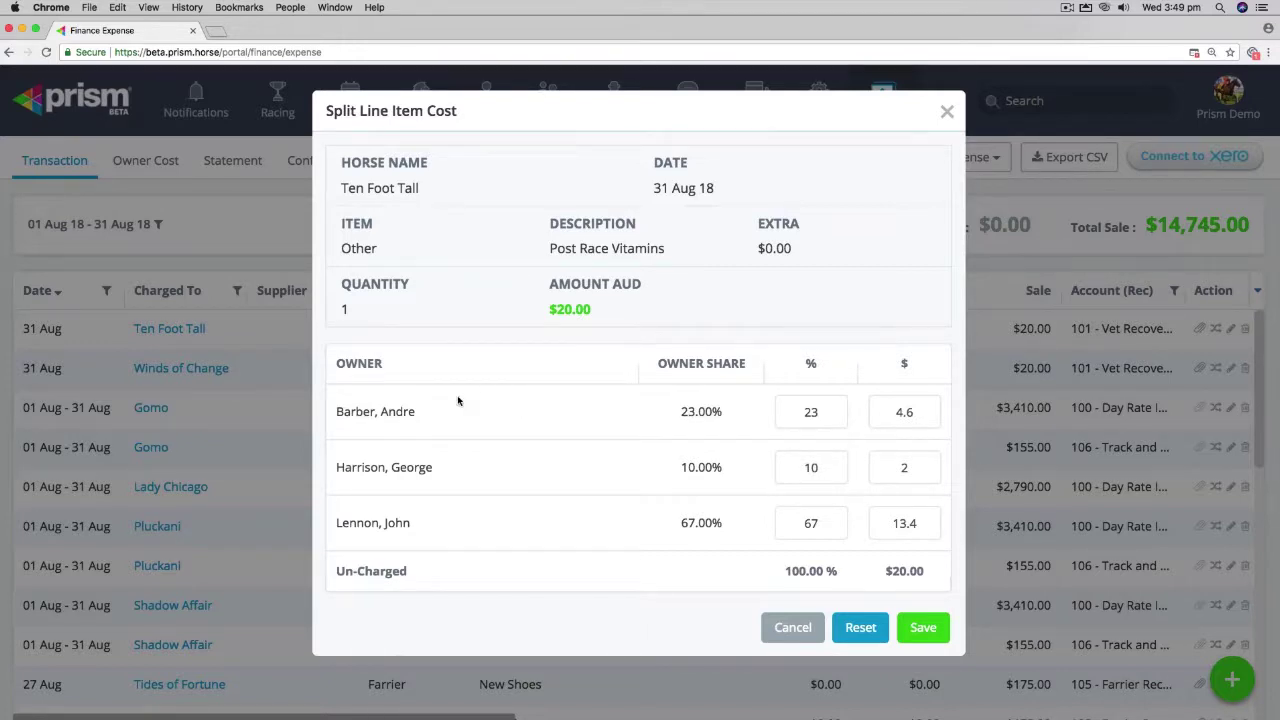
{"action": "left_click_drag", "start_coordinate": [551, 311], "coordinate": [594, 313]}
{"action": "left_click", "coordinate": [594, 313]}
{"action": "double_click", "coordinate": [811, 412]}
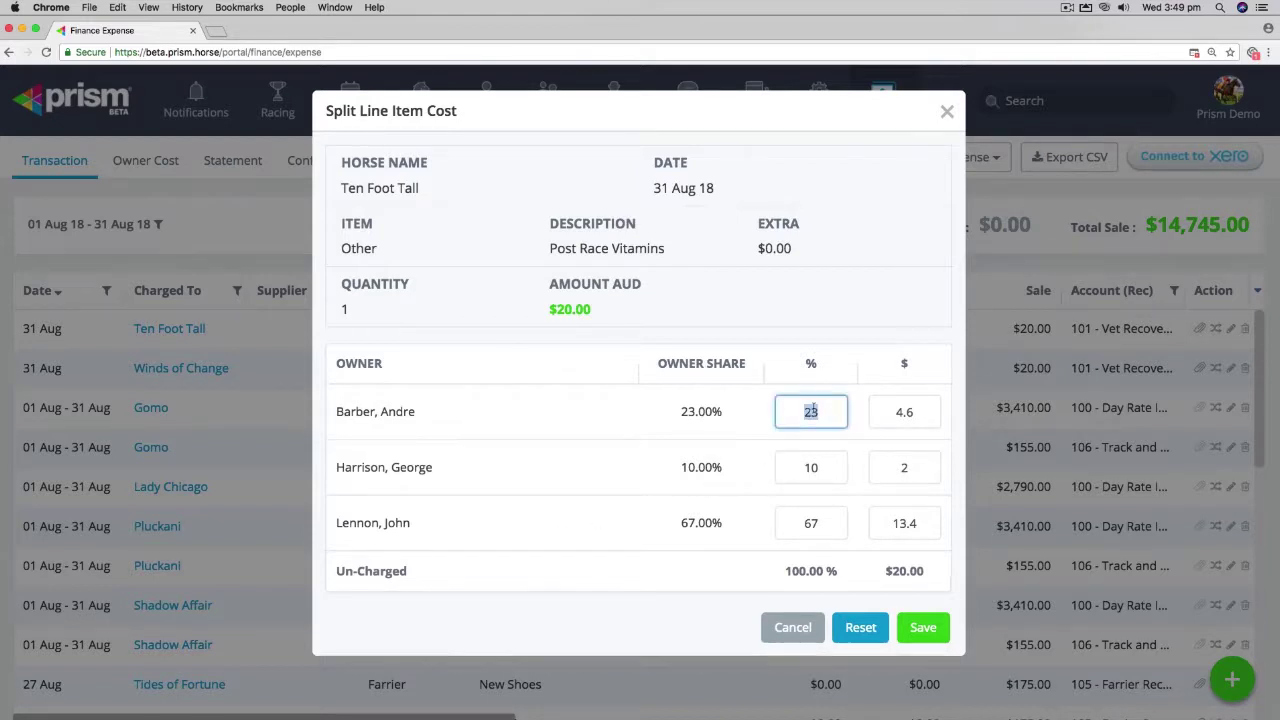
{"action": "type", "text": "100"}
{"action": "key", "text": "Tab"}
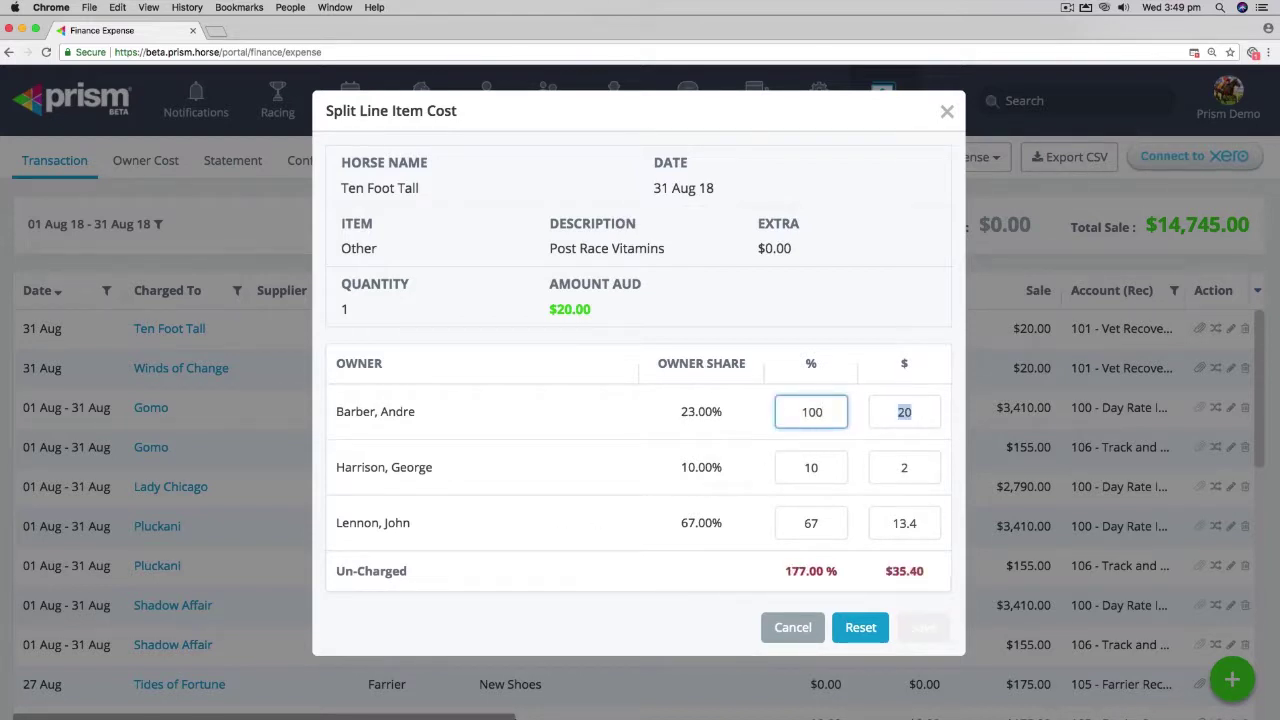
{"action": "double_click", "coordinate": [811, 468]}
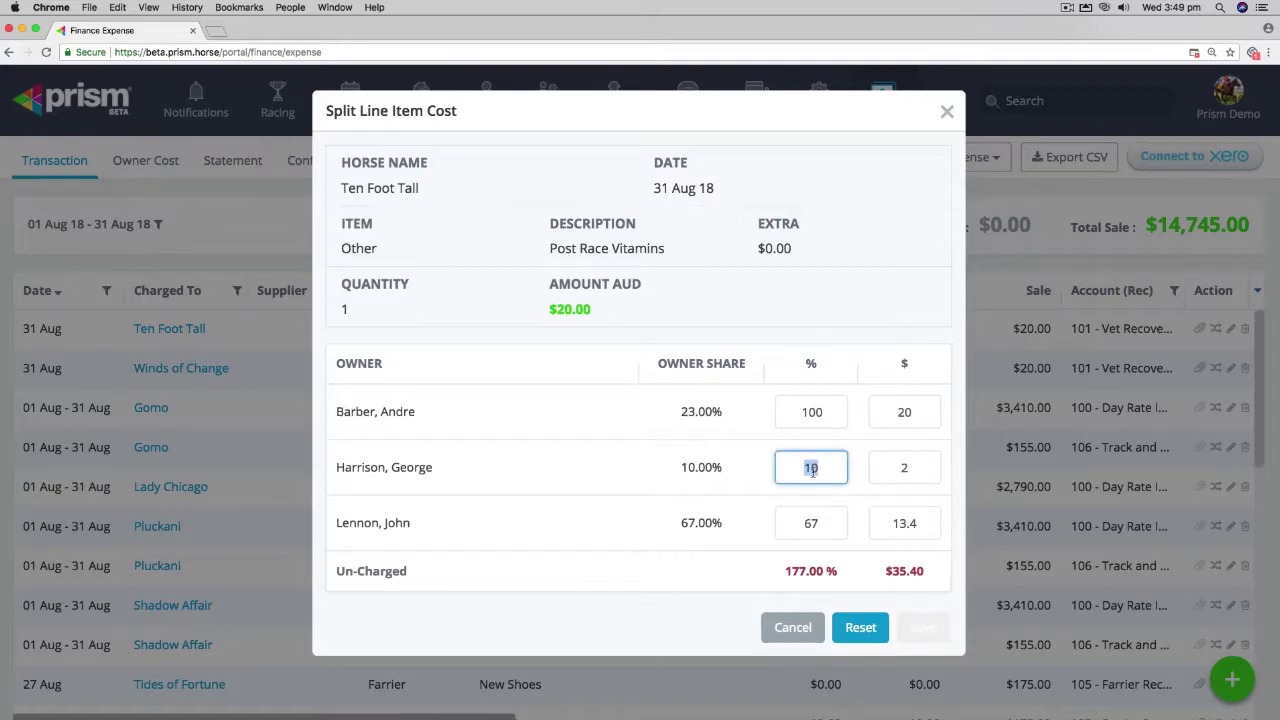
{"action": "type", "text": "0"}
{"action": "double_click", "coordinate": [811, 523]}
{"action": "type", "text": "0"}
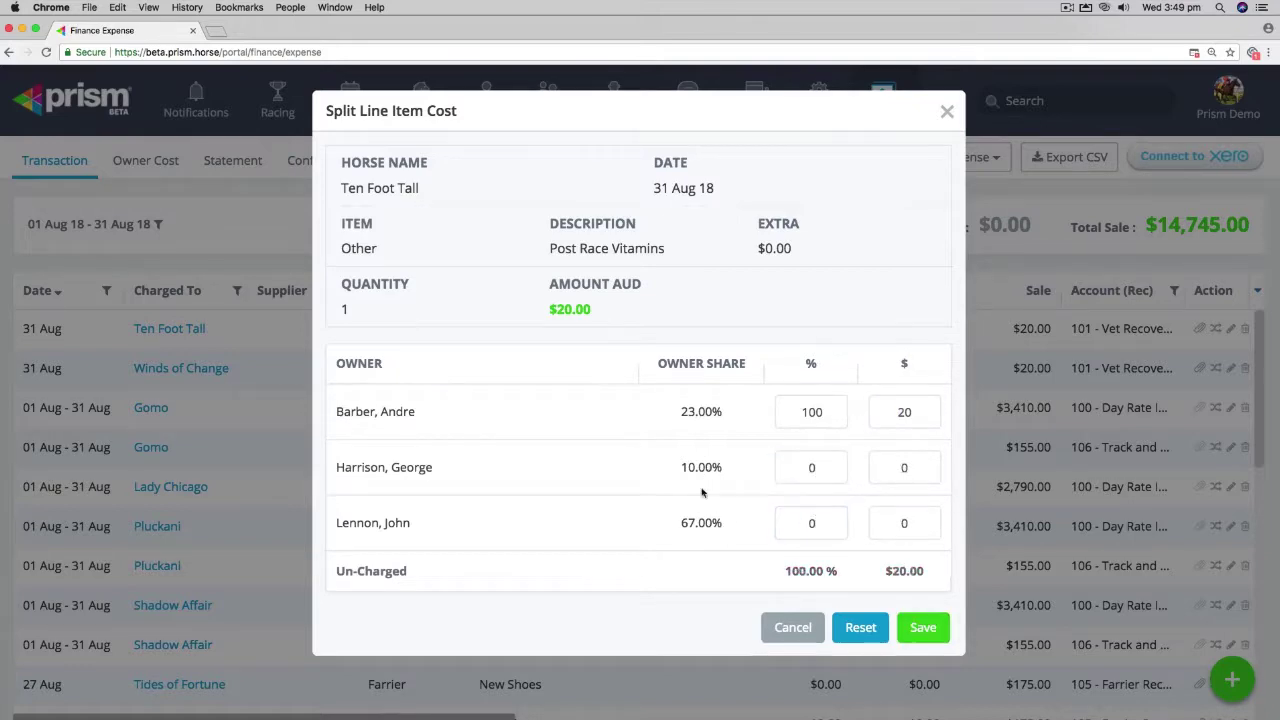
{"action": "left_click", "coordinate": [921, 628]}
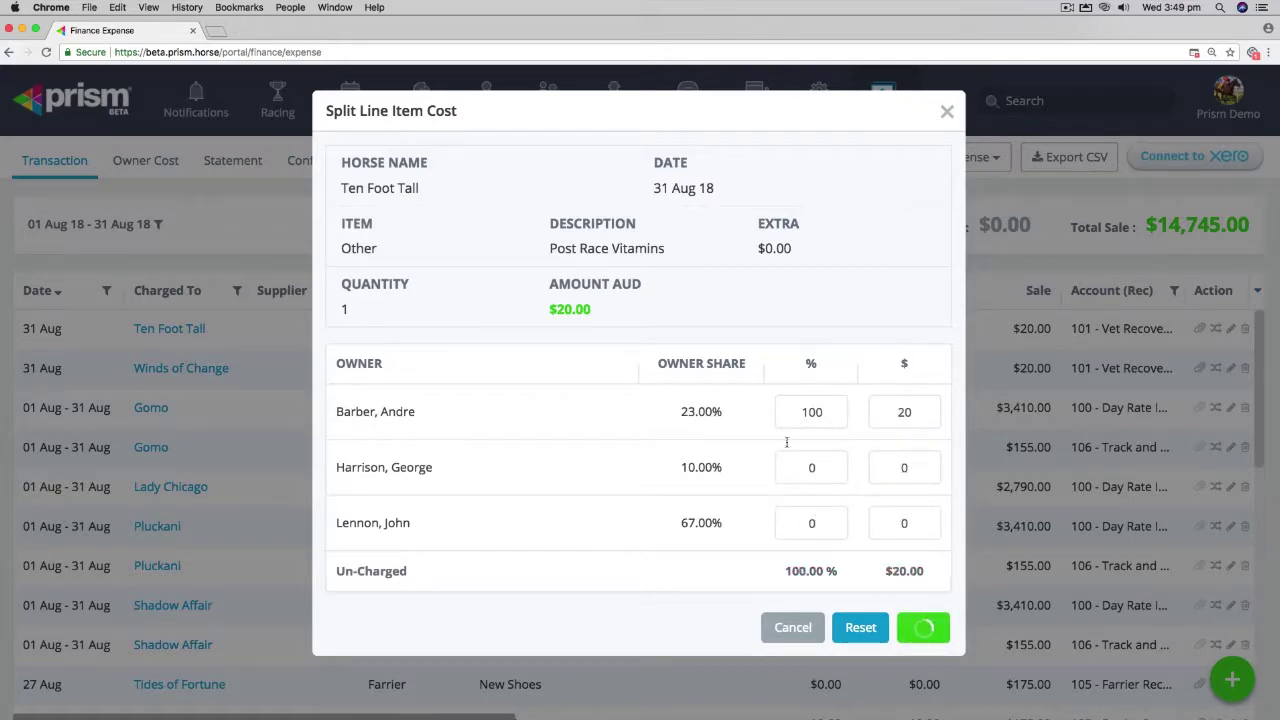